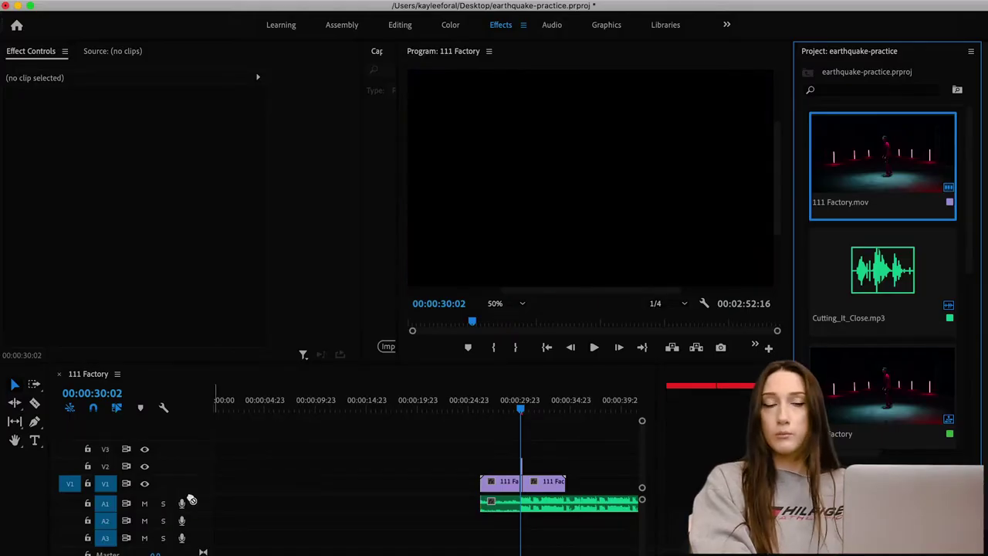
Step: Place 111 Factory.mov on track V1 at the first frame of the 111 Factory sequence
left_click_drag(191, 501, 219, 491)
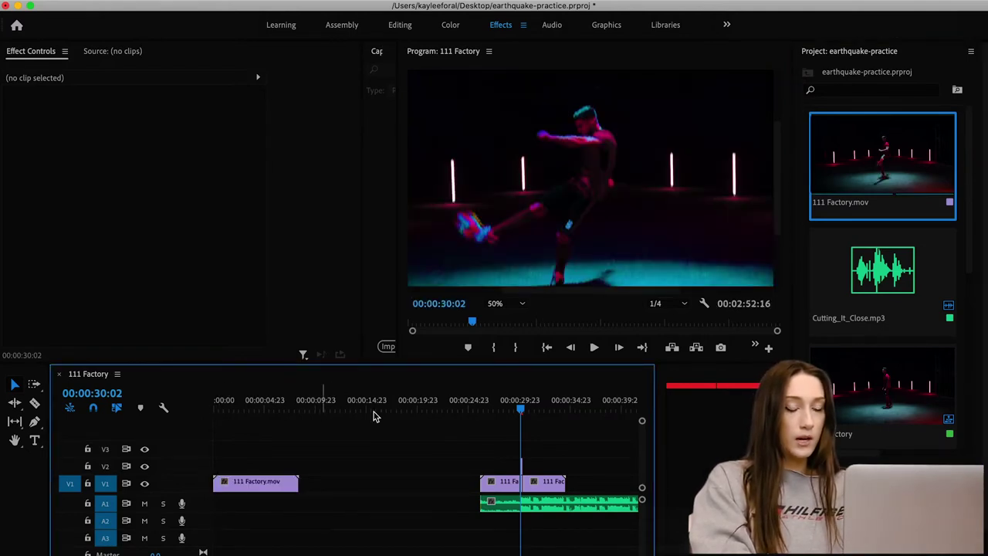
Step: Move the Cutting_It_Close.mp3 clip from A1 to A2 at 00:00:00:00
left_click(505, 507)
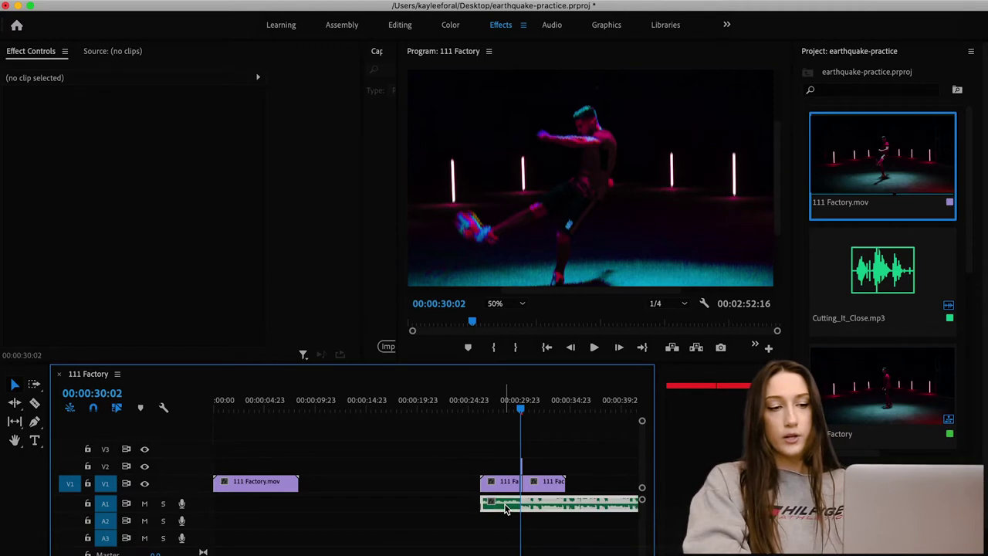
left_click(496, 510)
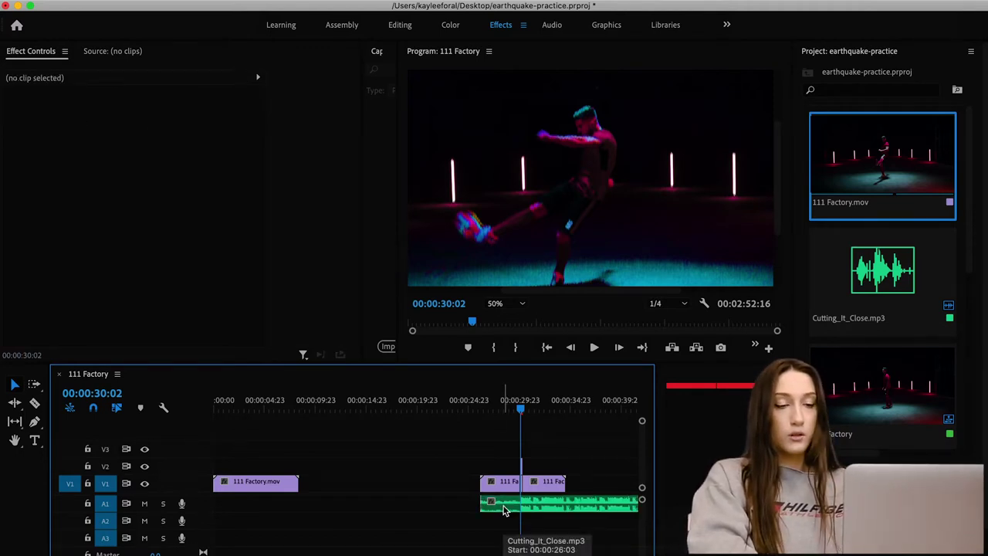
left_click_drag(503, 509, 235, 525)
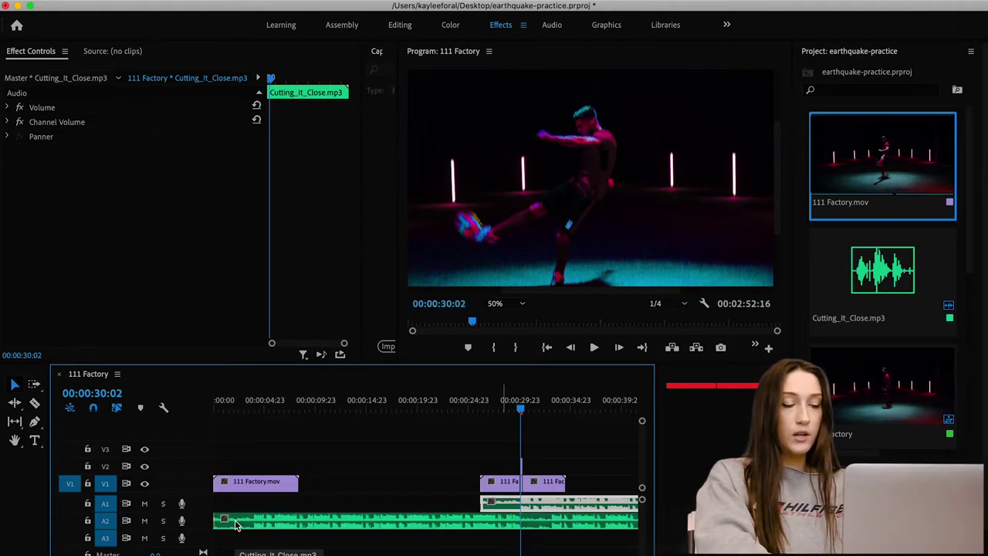
Step: Play from the start and step frame by frame to the kick's contact frame
left_click(254, 403)
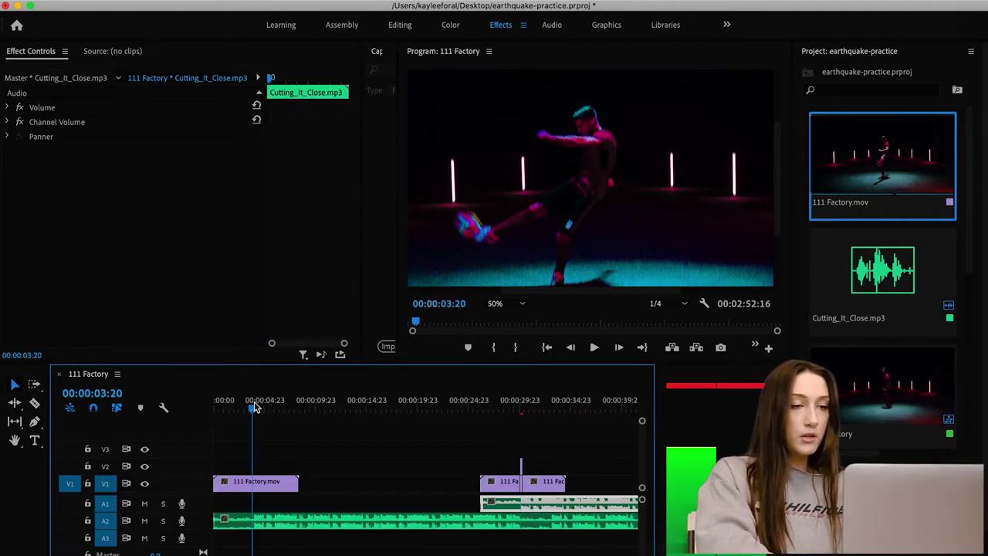
left_click_drag(254, 403, 218, 411)
key("space")
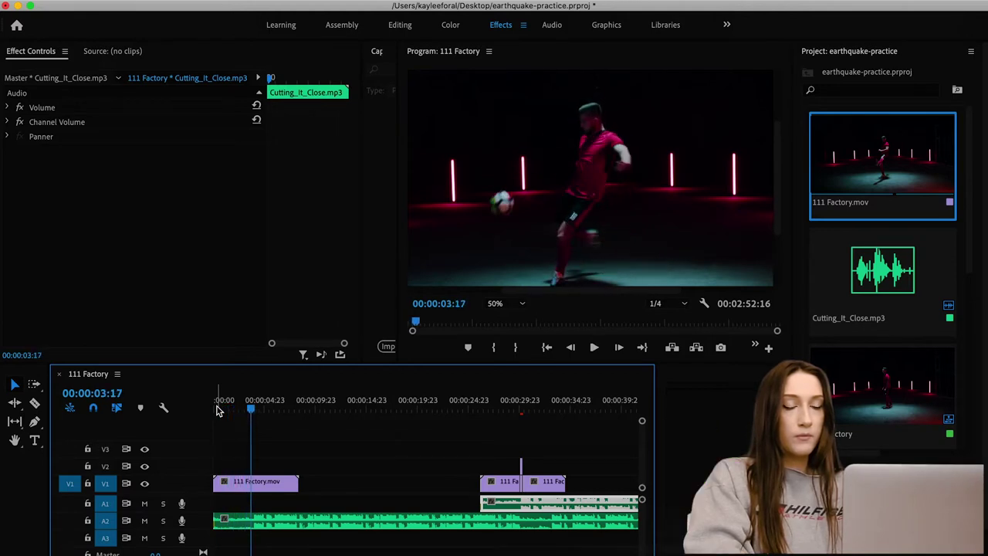
key("space")
key("Right")
key("Right")
key("Right")
key("Right")
key("Right")
key("Right")
key("Right")
key("Right")
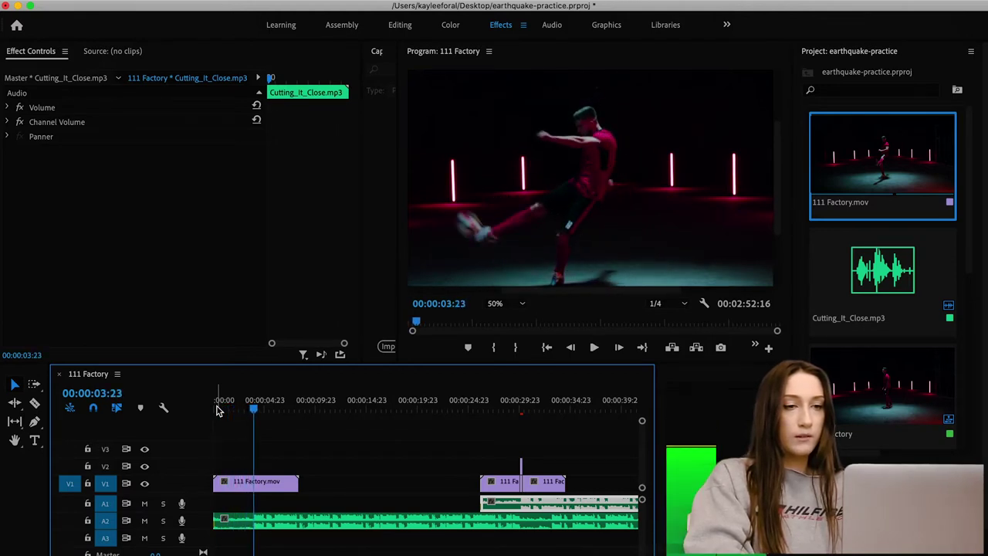
key("Left")
key("Left")
key("Left")
key("Left")
key("Left")
key("Left")
key("Left")
key("Left")
key("Left")
key("Left")
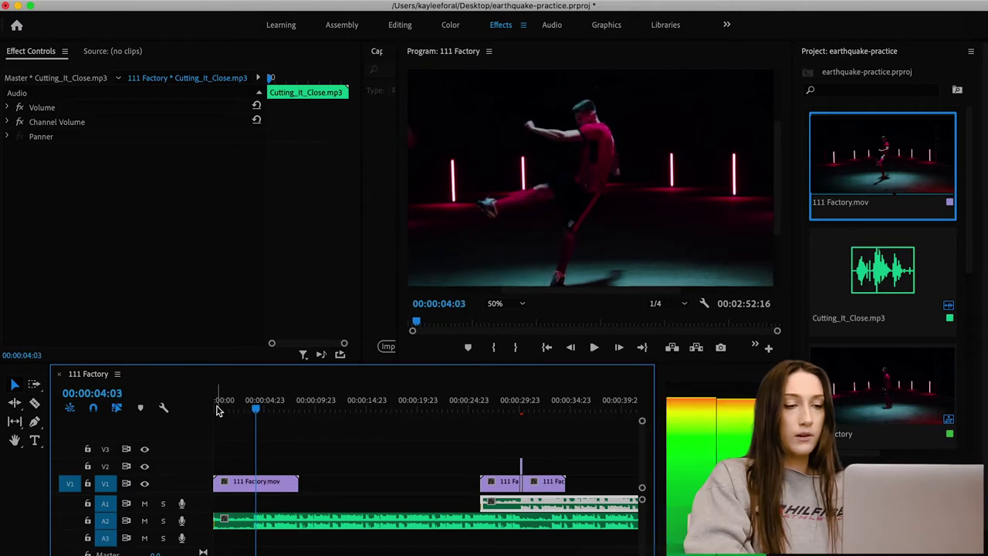
key("Right")
key("Right")
key("Right")
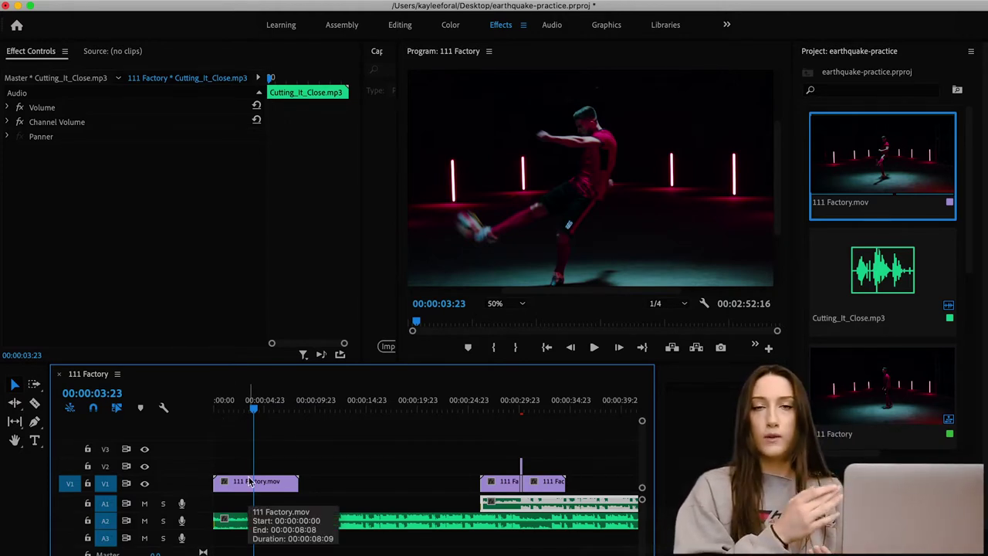
scroll(249, 481, "up", 5)
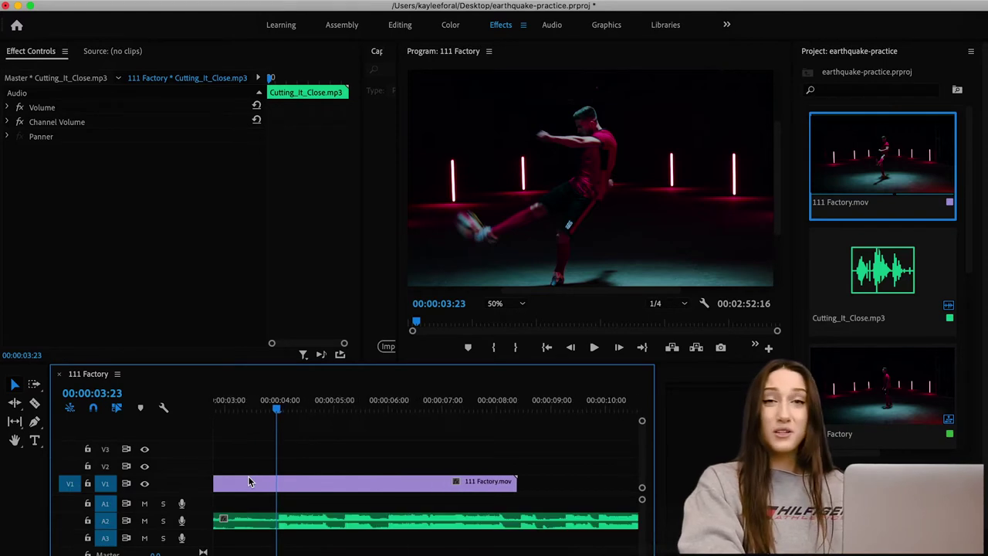
Step: Razor the V1 clip at 00:00:03:23 and 00:00:04:05, then select the six-frame piece
left_click(36, 405)
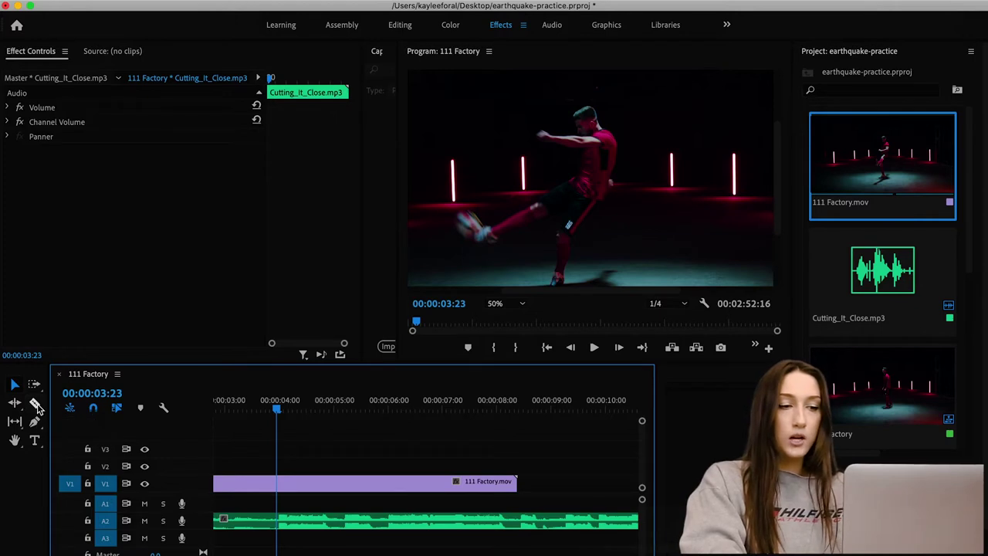
left_click(278, 482)
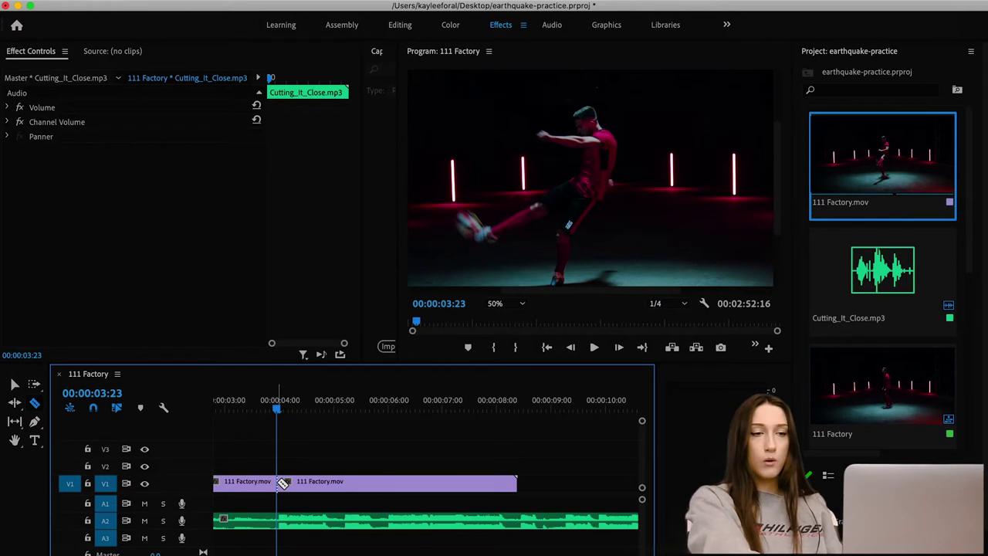
key("Right")
key("Right")
key("Right")
key("Right")
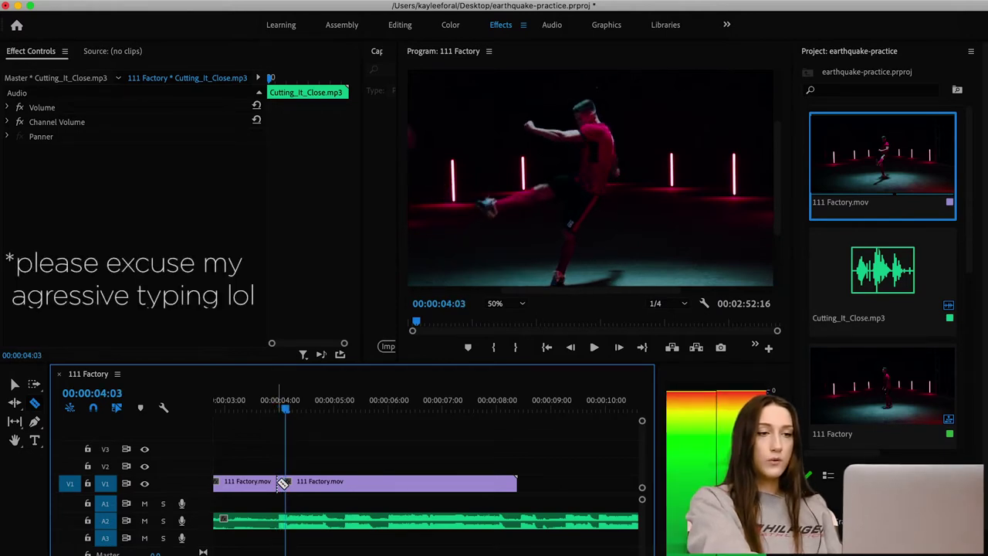
key("Right")
key("Right")
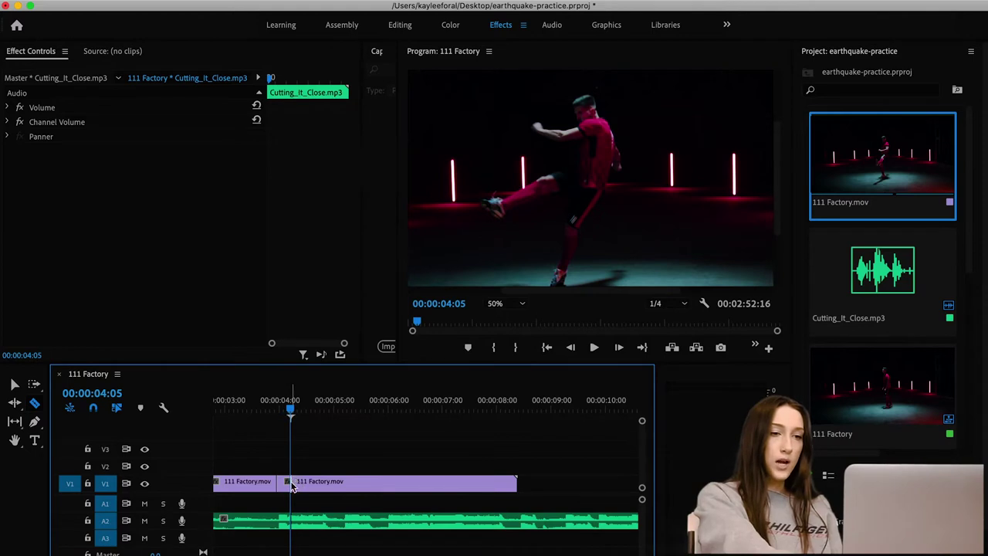
left_click(297, 483)
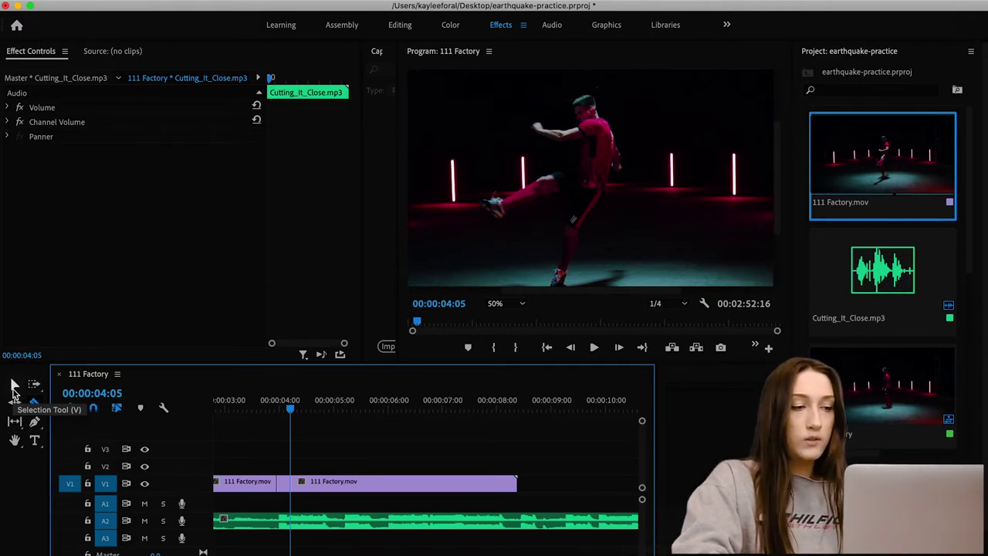
left_click(14, 386)
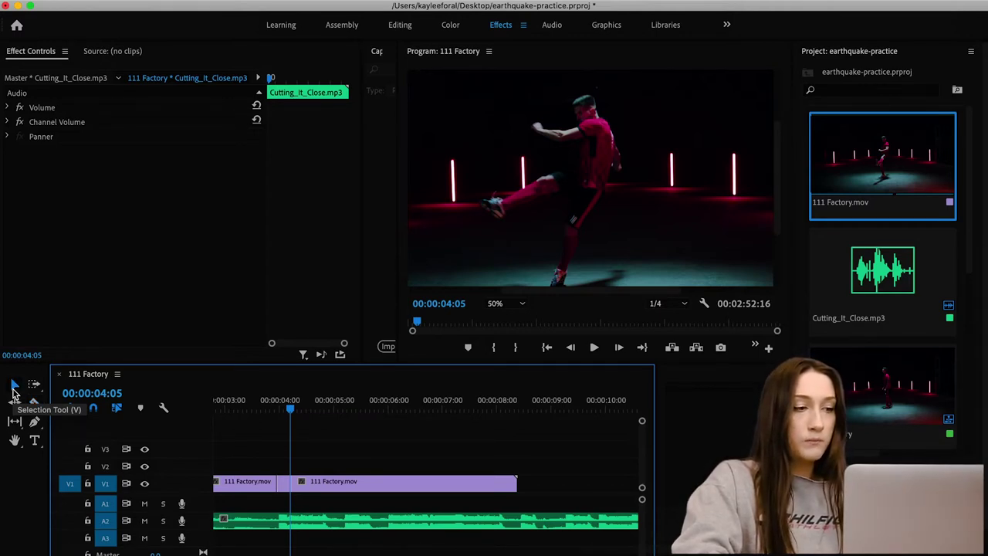
left_click(281, 487)
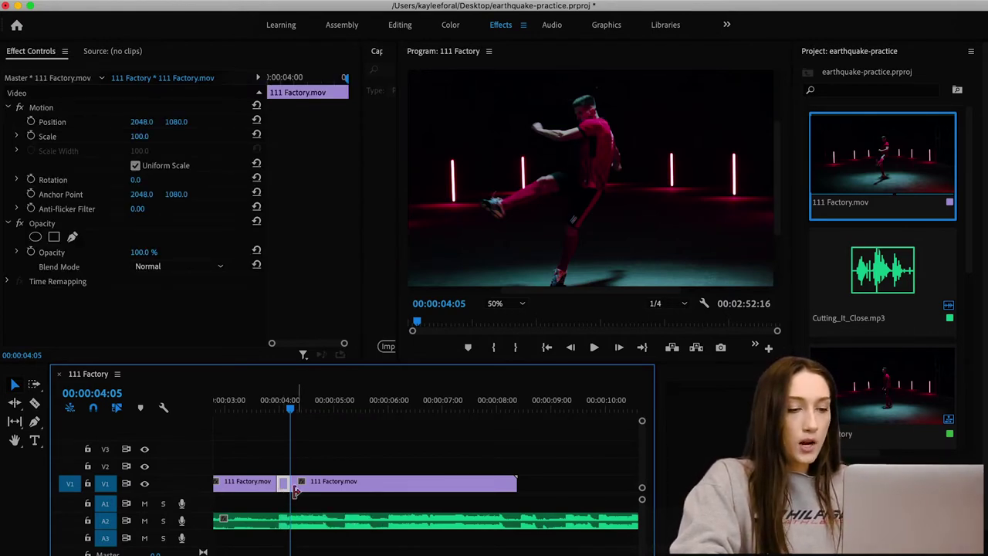
Step: Move the six-frame piece up to V2 and set its opacity to 75%
left_click_drag(284, 484, 283, 465)
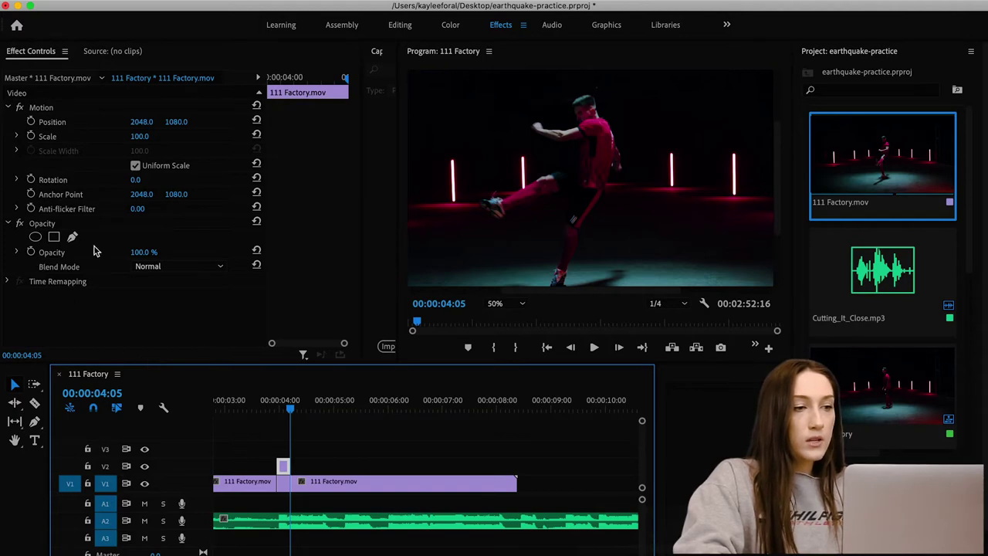
left_click(143, 253)
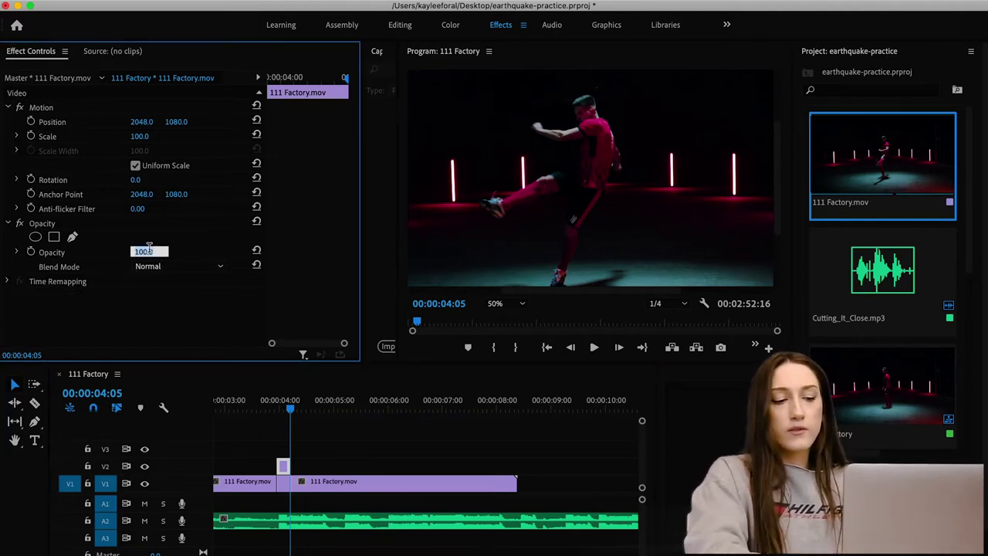
type("75")
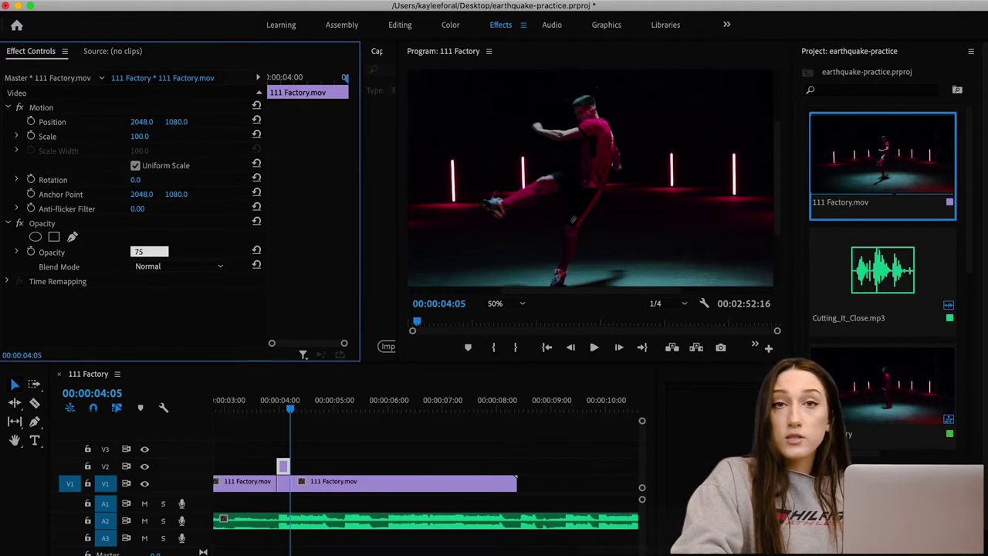
key("Return")
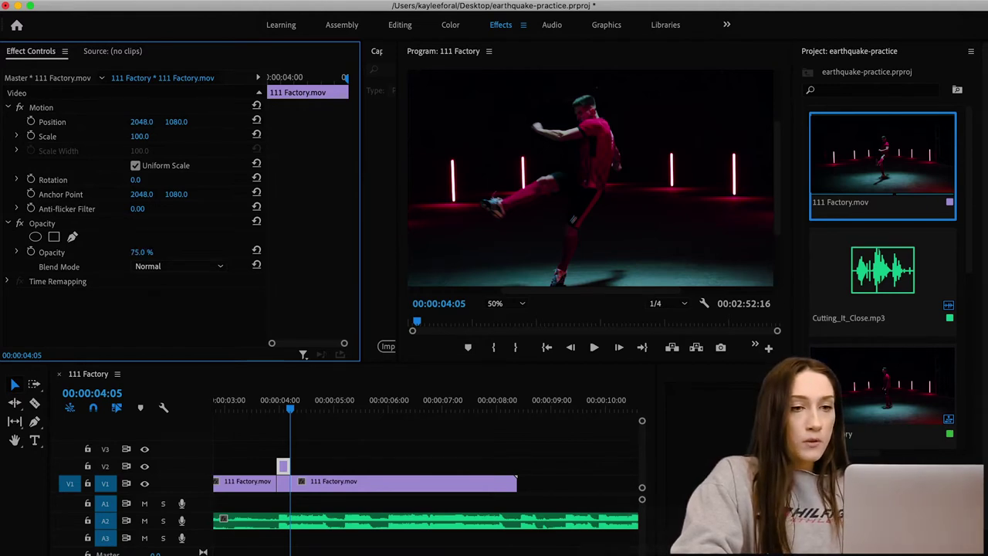
Step: Put the playhead back at 00:00:03:23, one frame before the kick
left_click(282, 411)
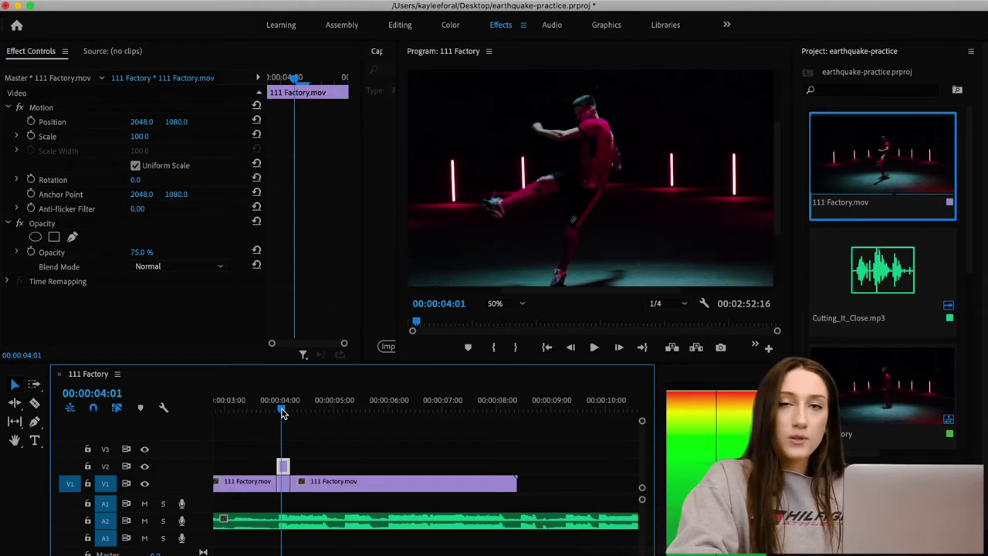
key("Left")
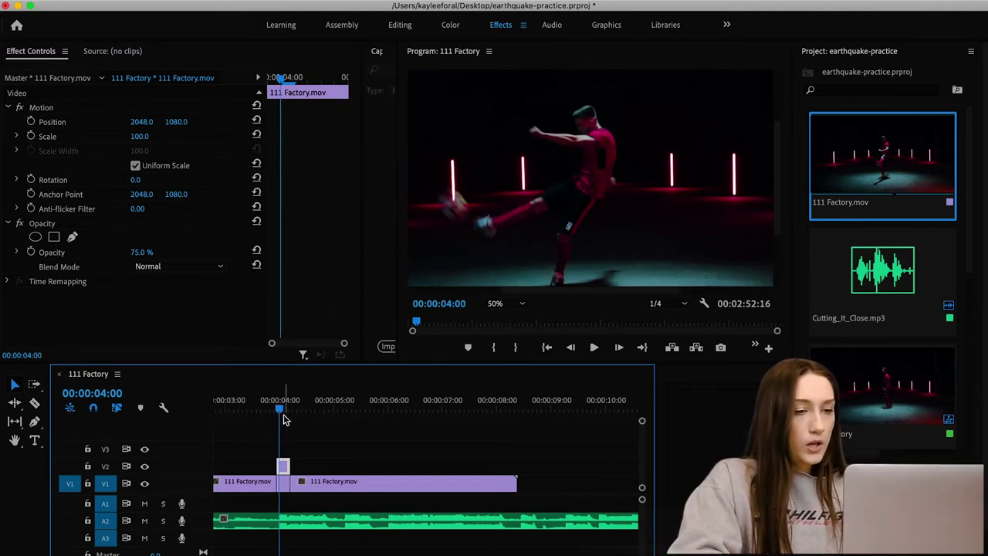
key("Left")
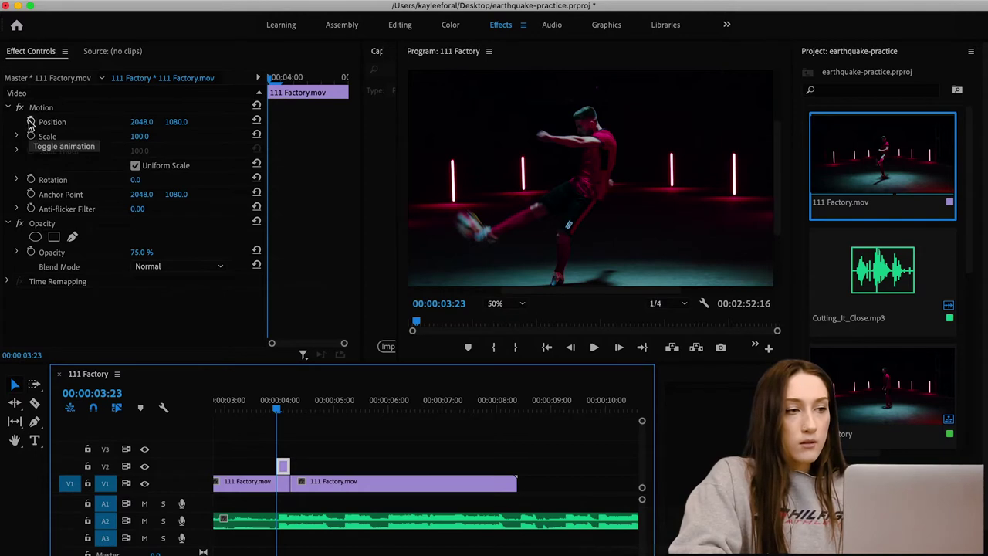
Step: Enable Position and Scale keyframes, then alternate Position X right, left, right over 04:00–04:02
left_click(31, 136)
left_click(31, 122)
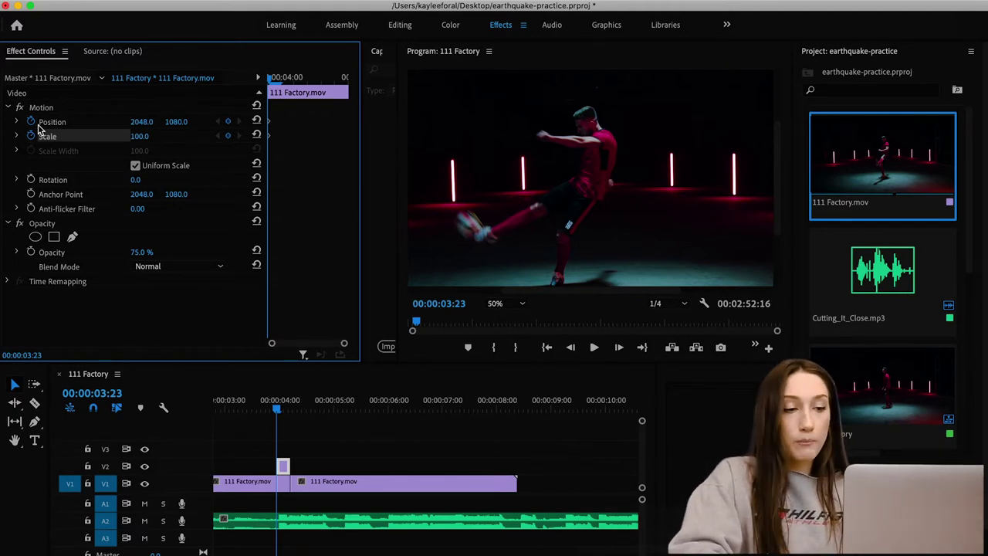
key("Right")
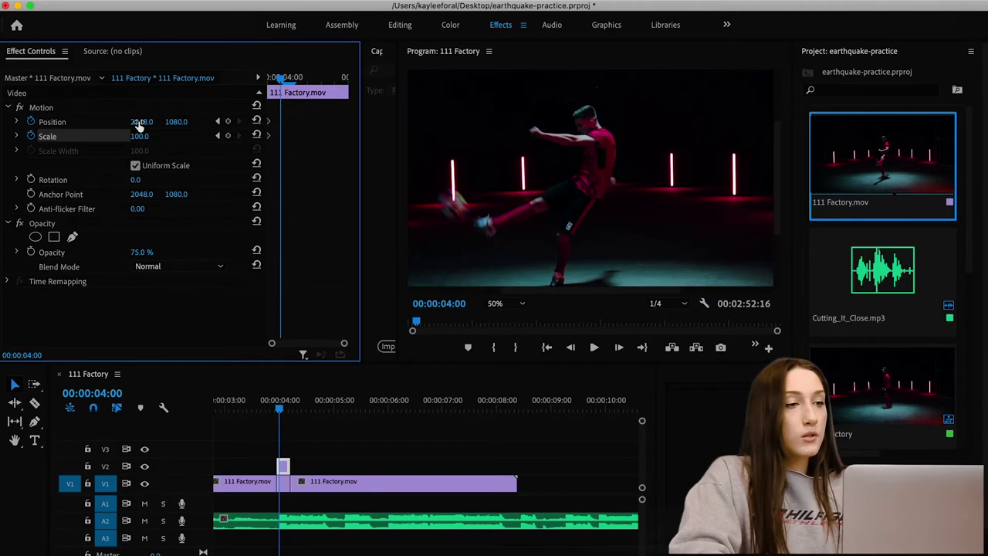
left_click_drag(138, 124, 216, 123)
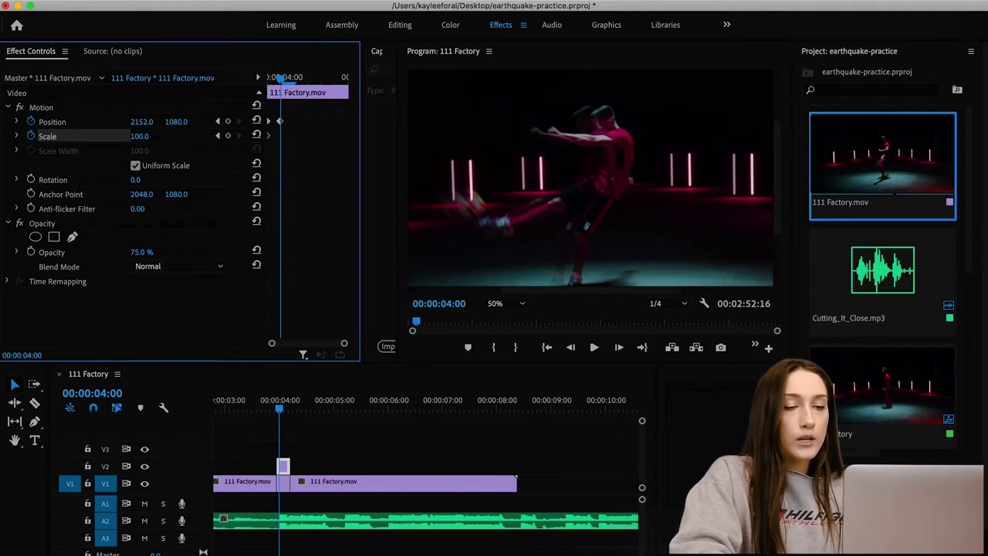
key("Right")
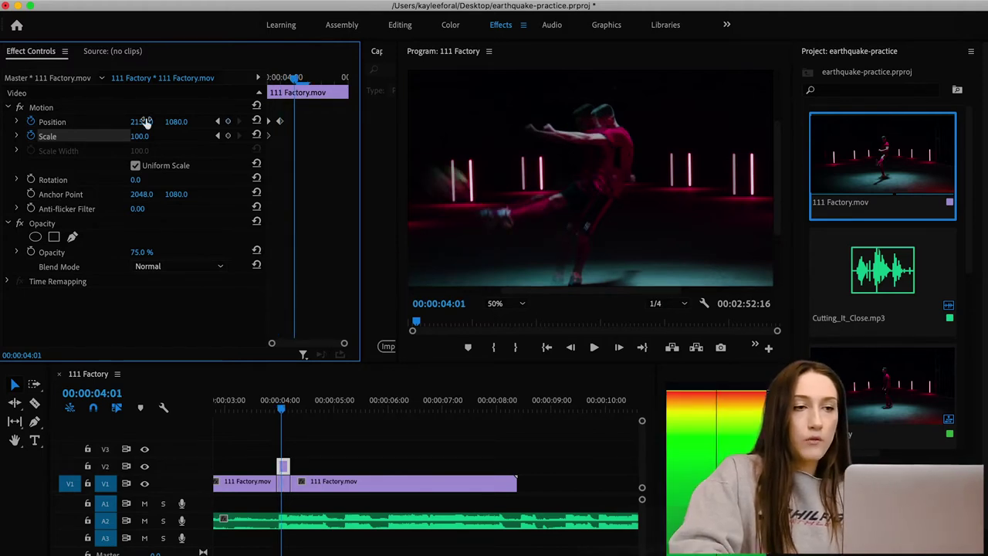
left_click_drag(145, 122, 4, 122)
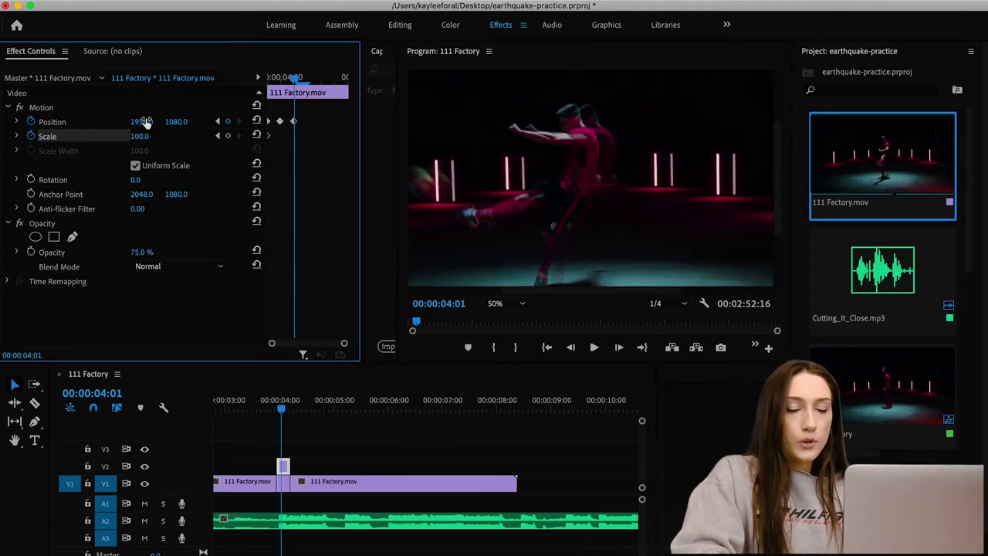
key("Right")
mouse_move(145, 122)
left_mouse_down()
mouse_move(283, 122)
mouse_move(145, 122)
mouse_move(159, 122)
left_mouse_up()
Step: Add the remaining shake keyframes through 00:00:04:05 and play back the shake
key("Right")
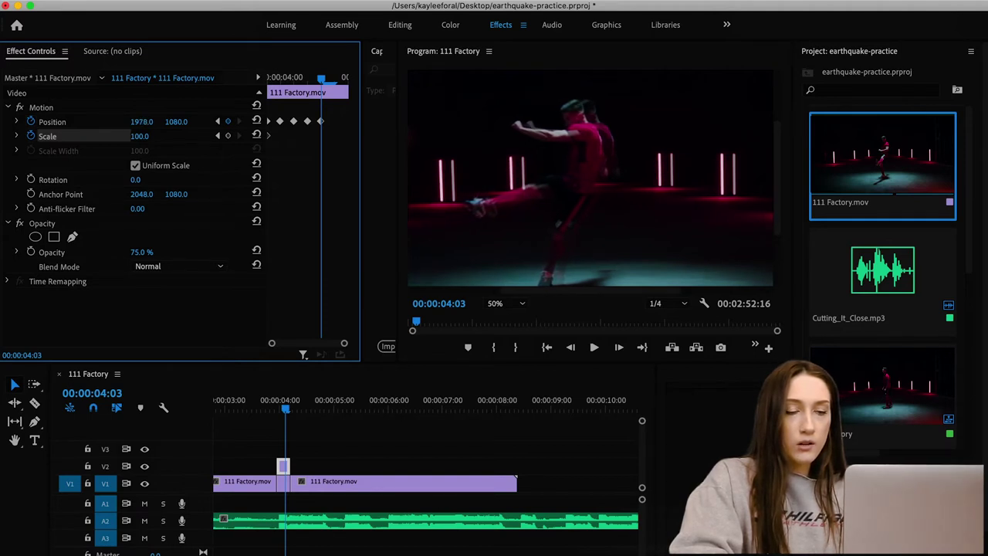
key("Right")
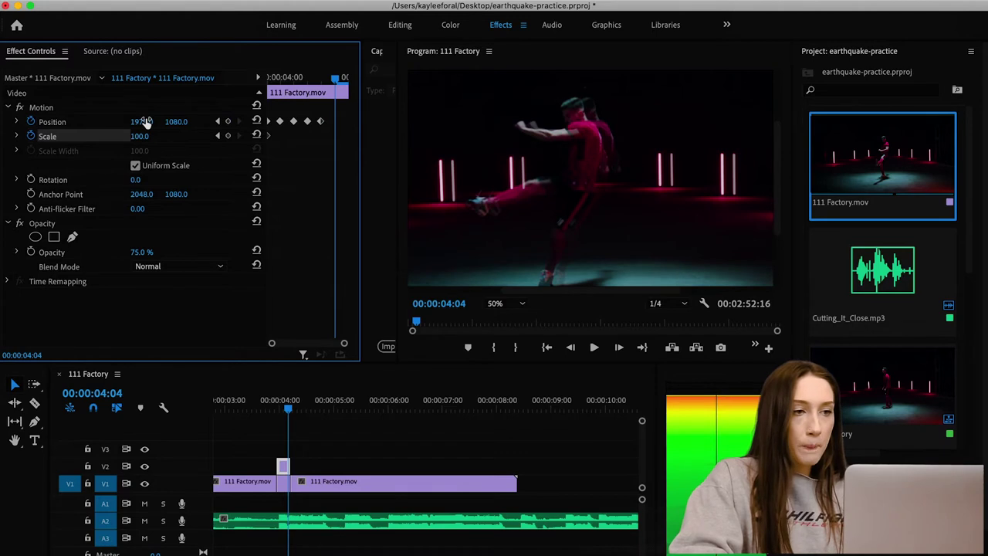
left_click_drag(146, 122, 230, 122)
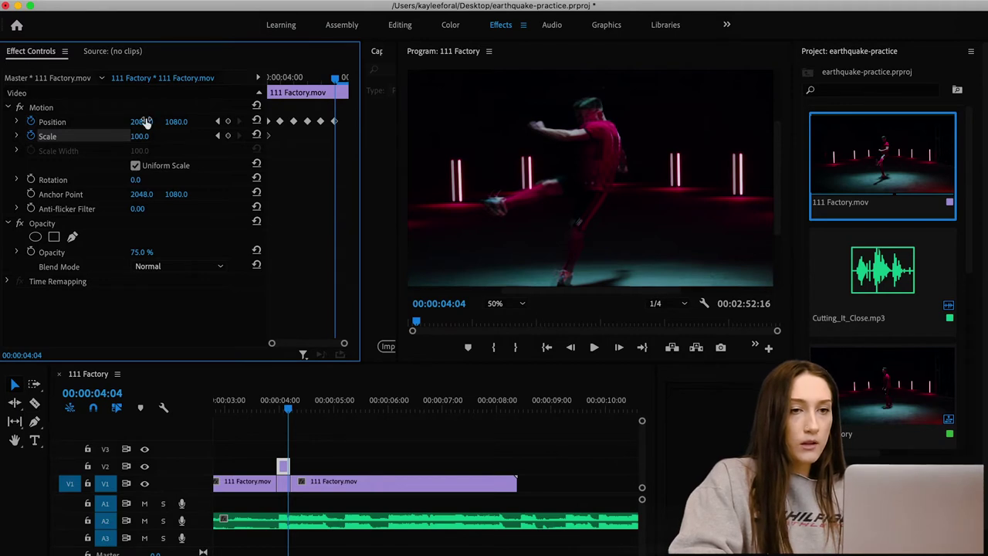
key("Right")
left_click_drag(255, 406, 237, 399)
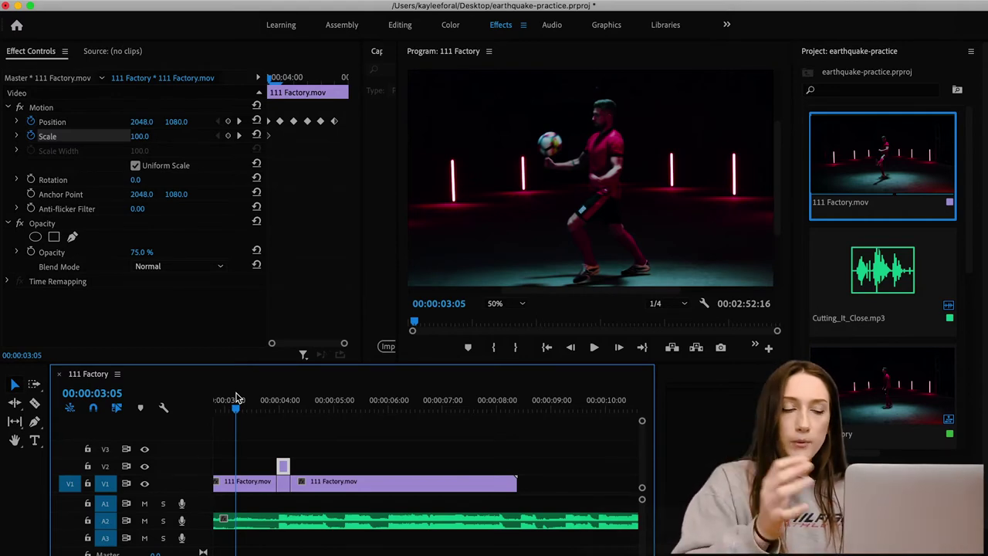
key("space")
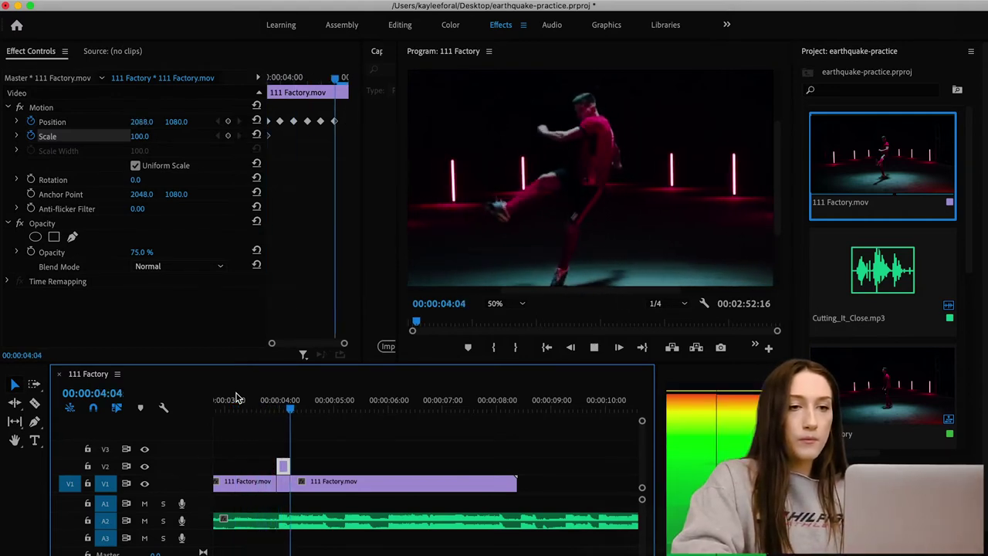
key("space")
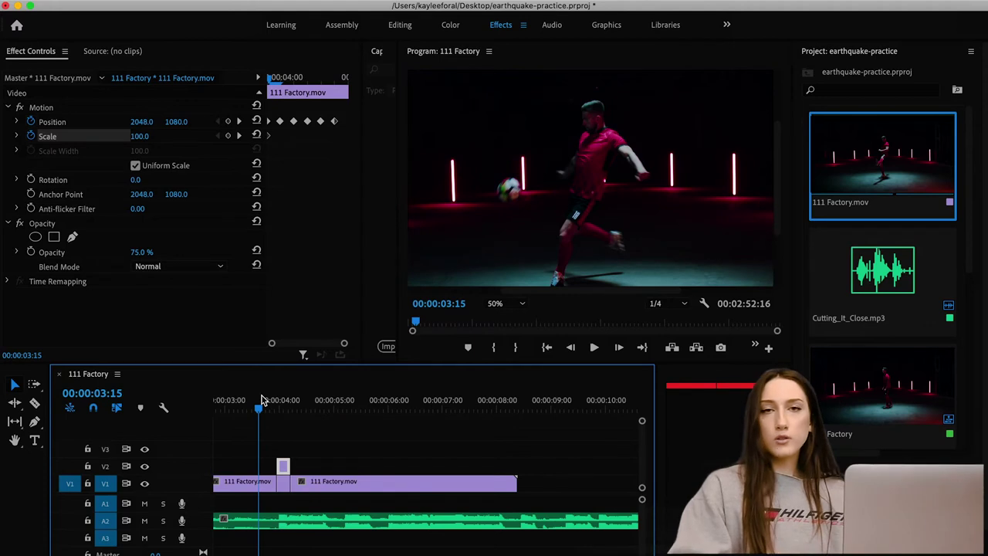
left_click(849, 51)
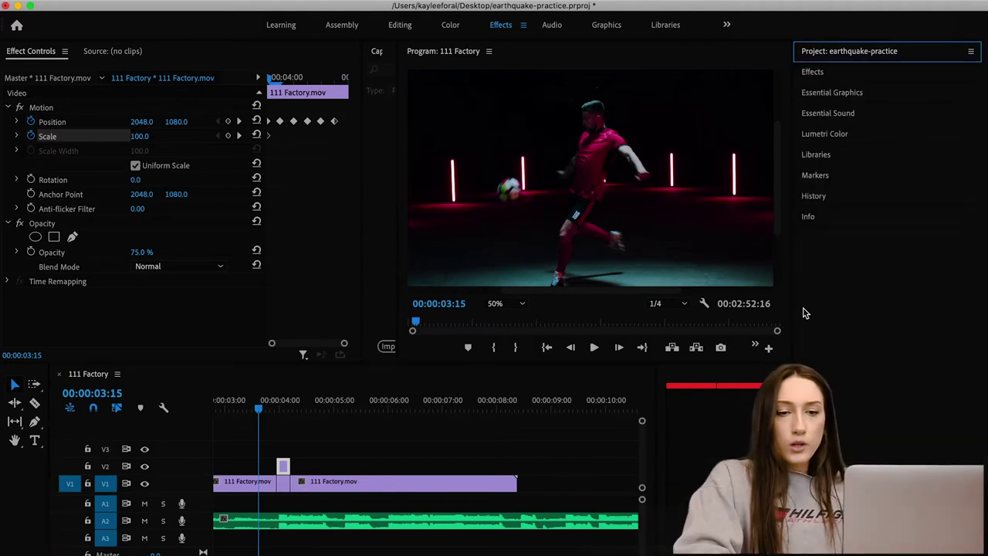
Step: Search 'invert' in Effects and apply the Invert video effect to the V2 clip
left_click(857, 72)
triple_click(852, 90)
type("invert")
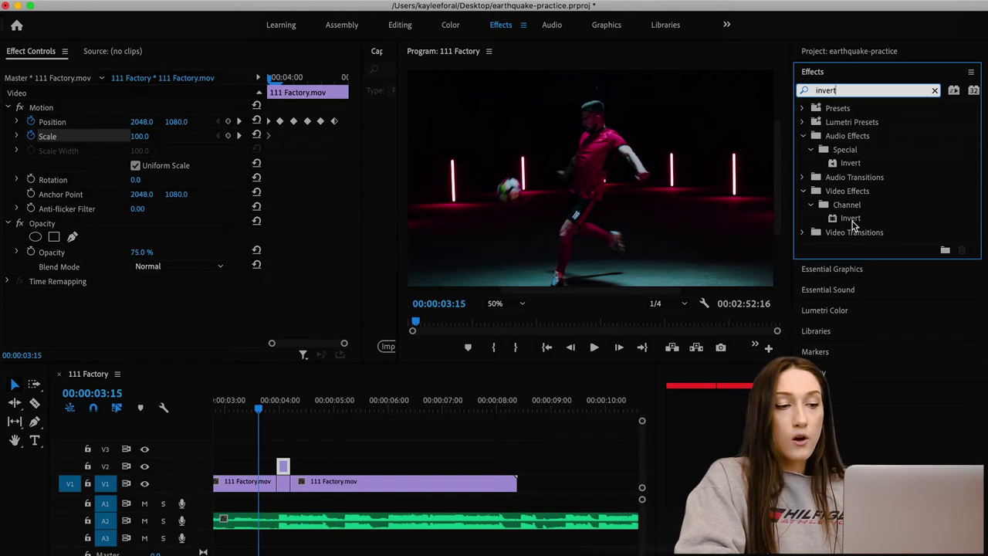
left_click_drag(853, 222, 271, 462)
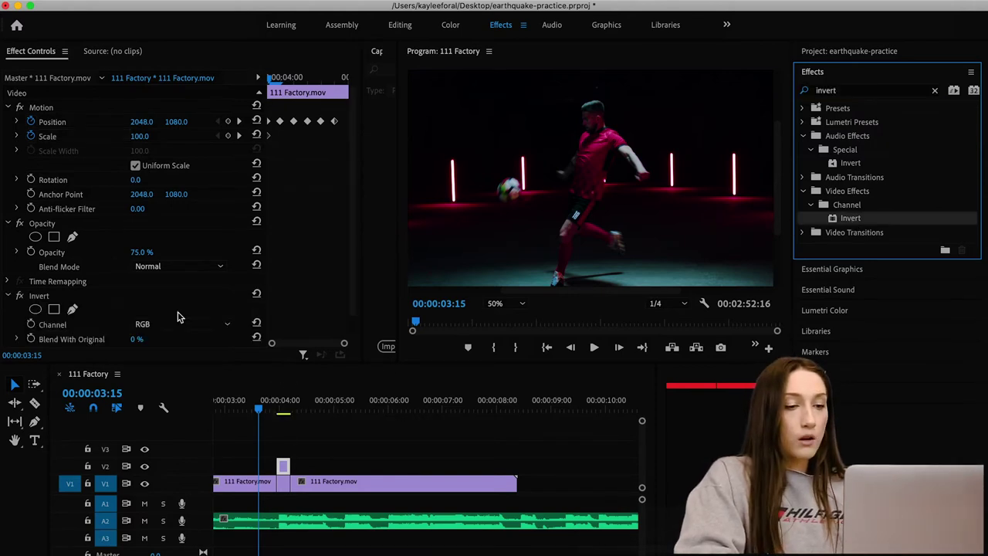
left_click(282, 409)
Step: Step between 00:00:03:23 and 00:00:04:05 to compare the inverted frames
left_click_drag(283, 410, 285, 408)
key("Right")
key("Right")
key("Right")
key("Right")
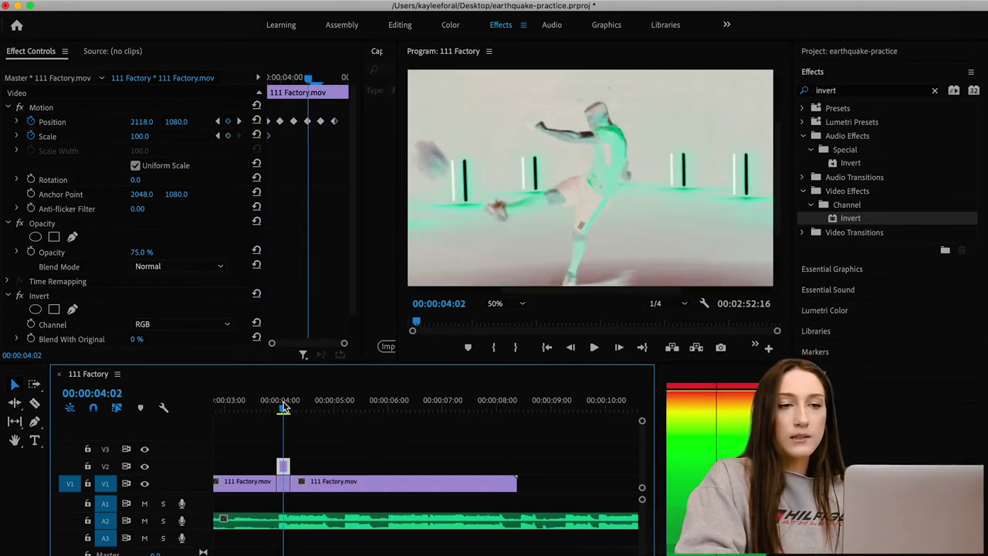
key("Left")
key("Left")
key("Left")
key("Left")
key("Left")
key("Left")
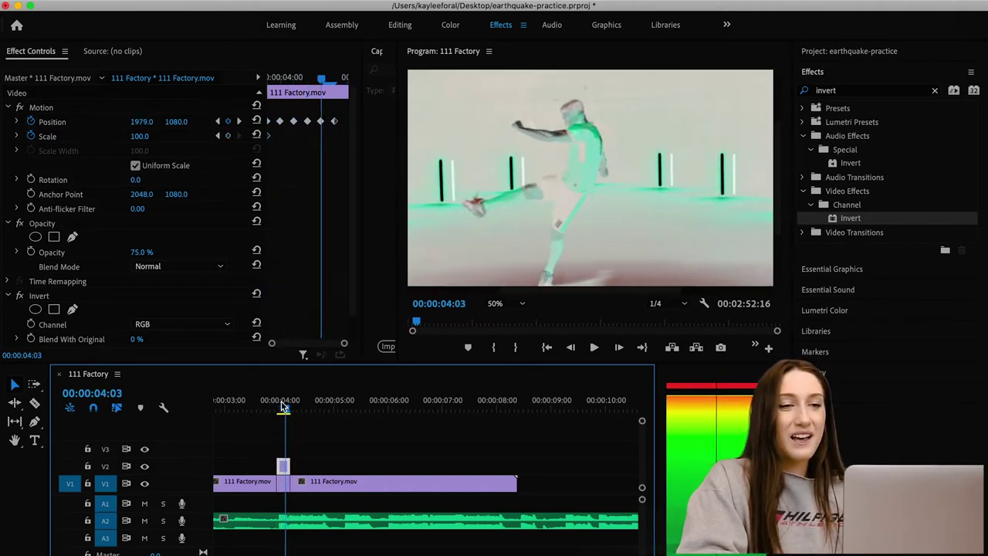
key("Right")
key("Right")
key("Right")
key("Right")
key("Right")
key("Right")
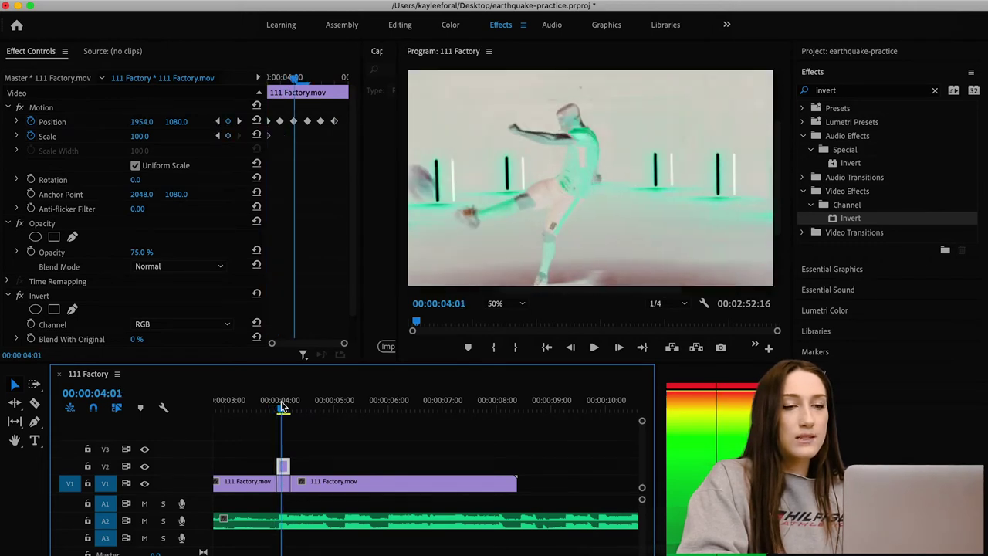
key("Left")
key("Left")
key("Left")
key("Left")
key("Left")
key("Left")
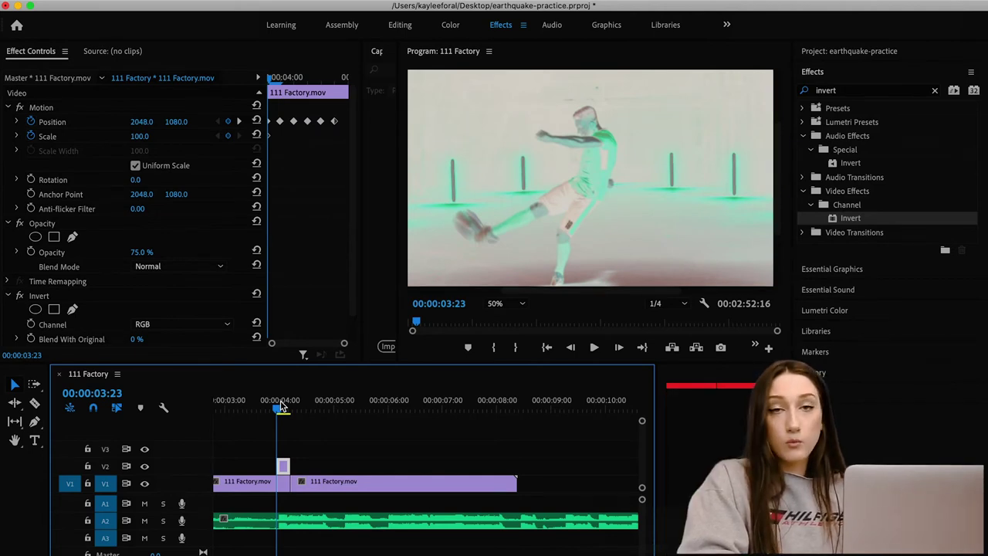
left_click(187, 325)
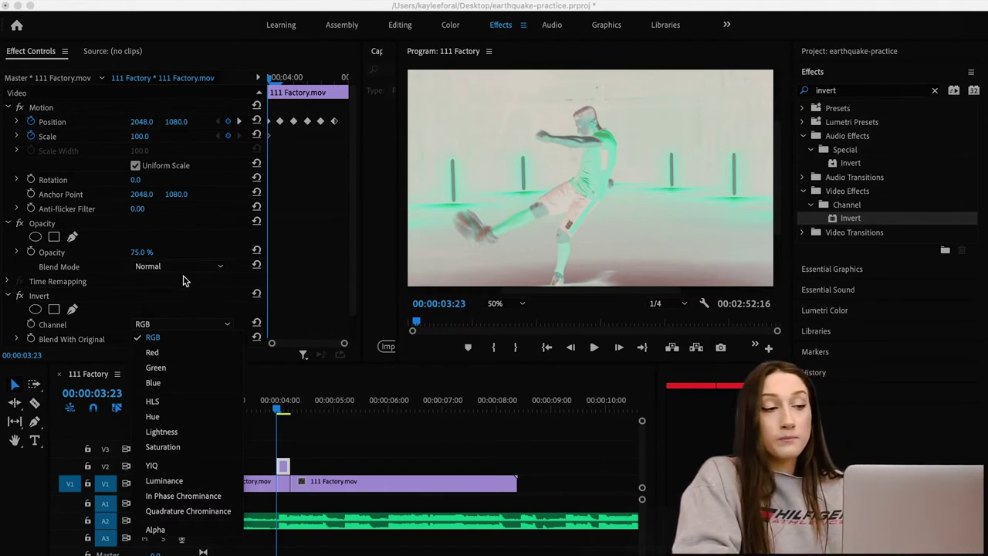
left_click(157, 353)
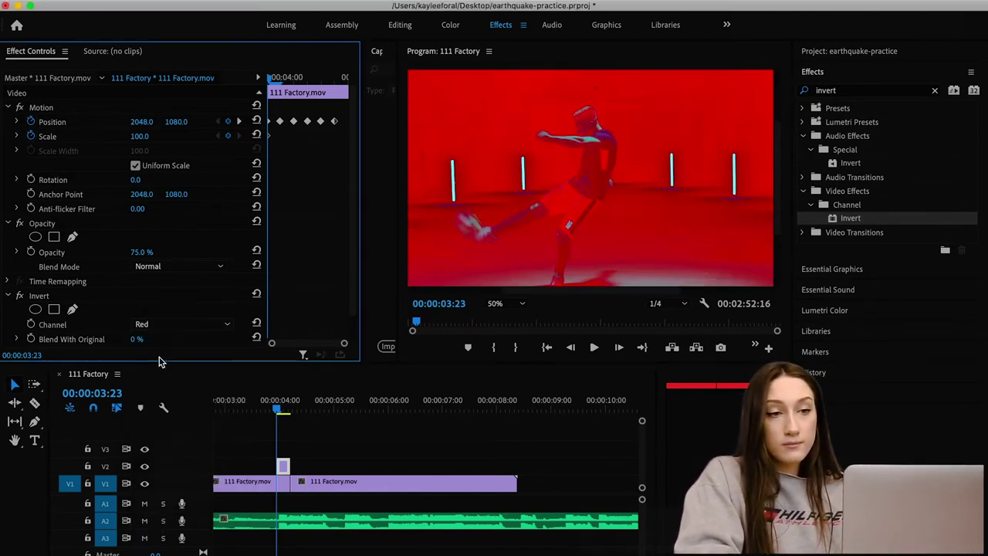
left_click(270, 413)
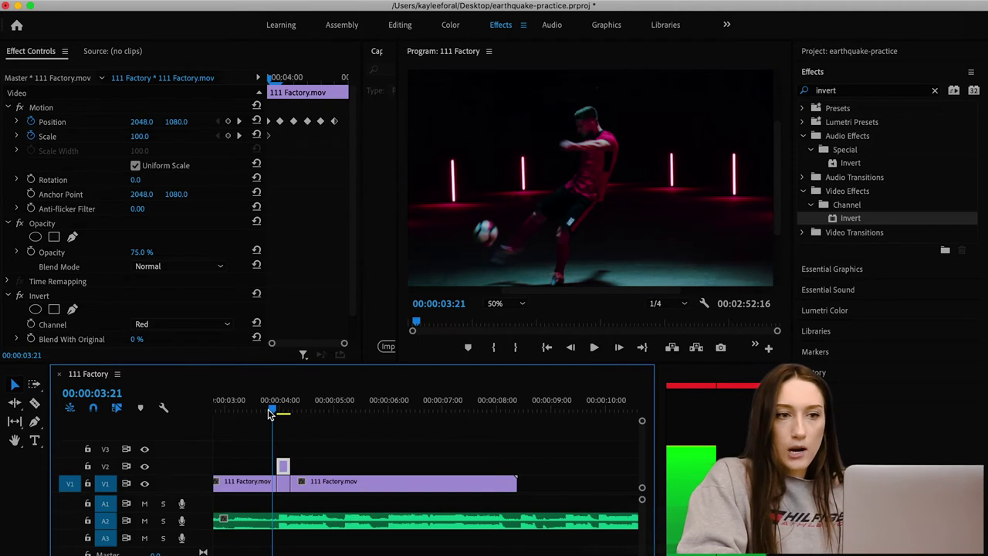
left_click_drag(270, 413, 262, 410)
key("space")
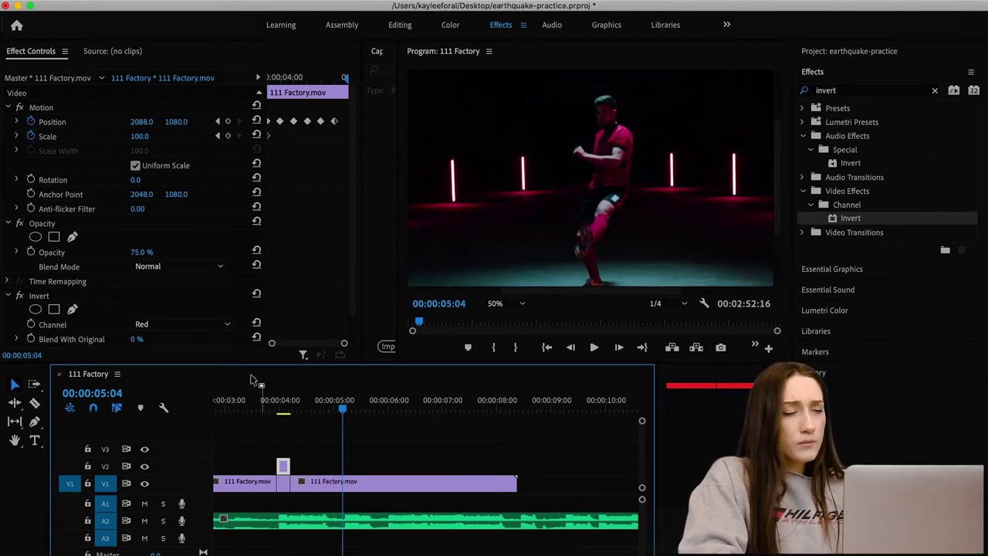
left_click(284, 409)
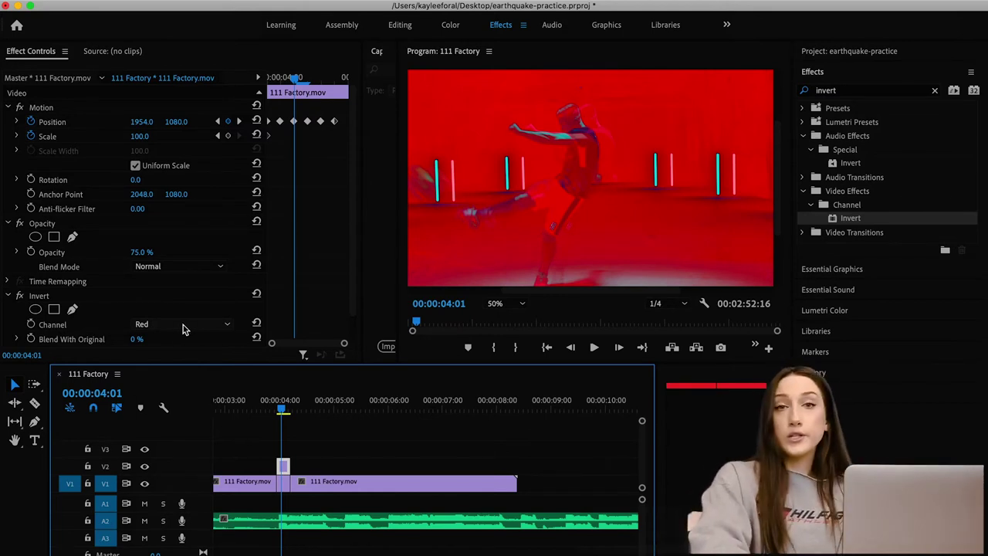
left_click(183, 328)
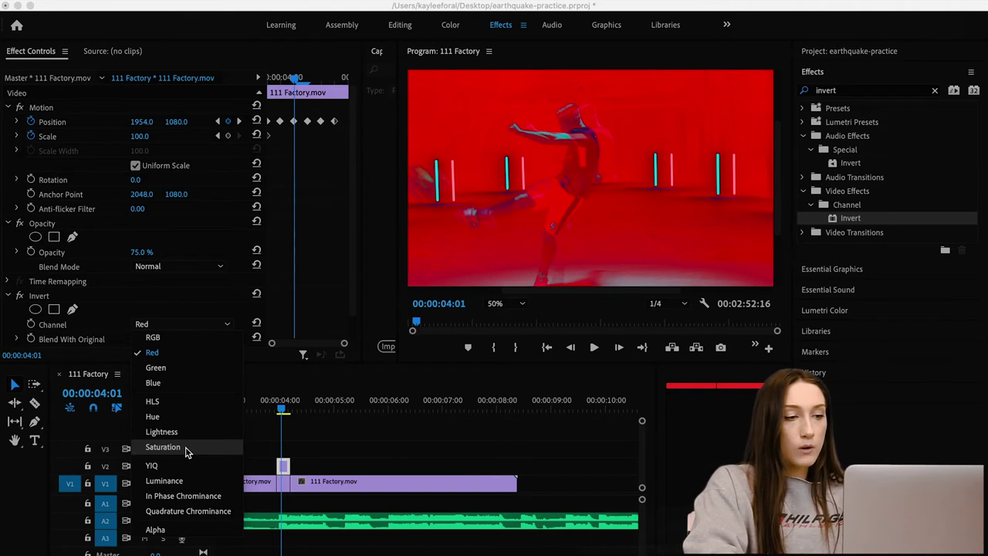
left_click(163, 447)
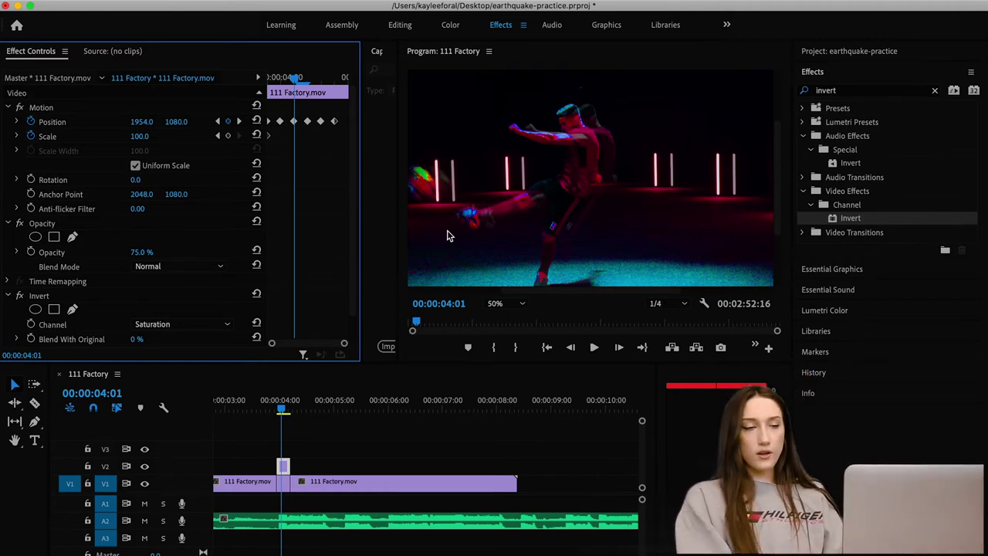
left_click(264, 407)
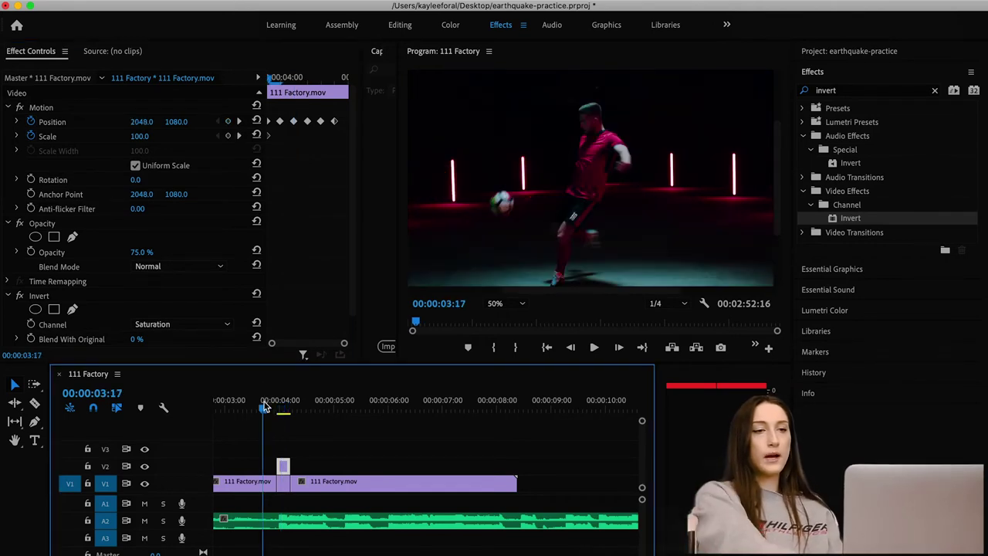
key("space")
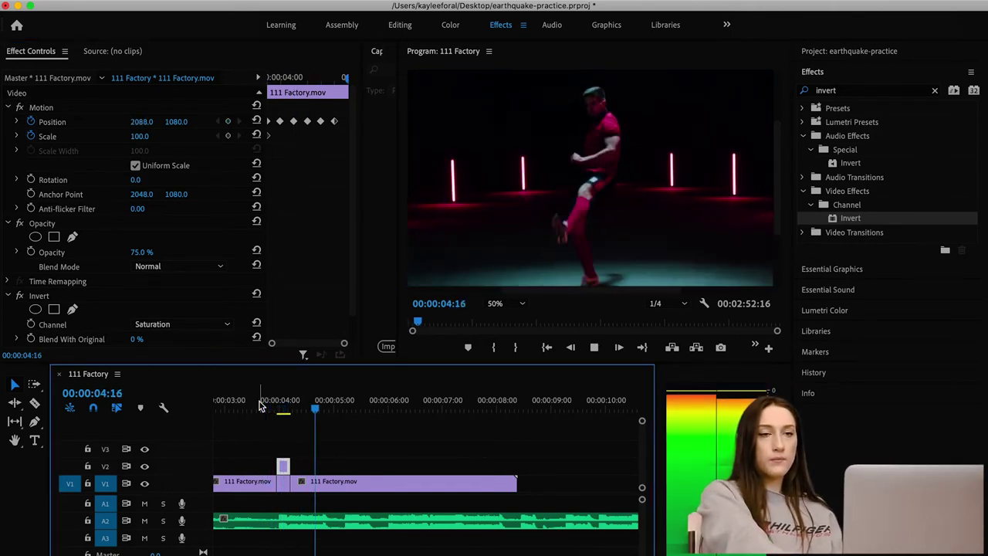
key("space")
left_click(265, 408)
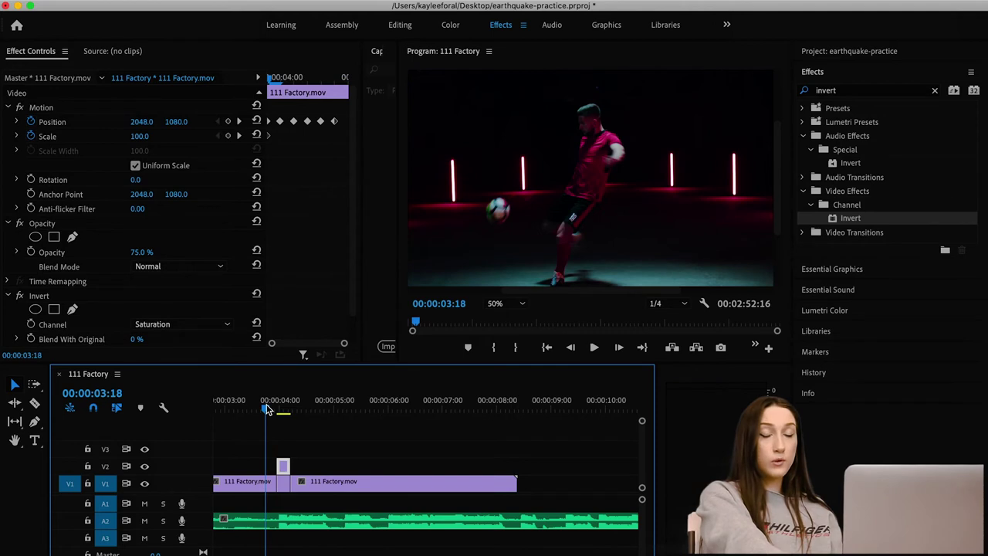
key("space")
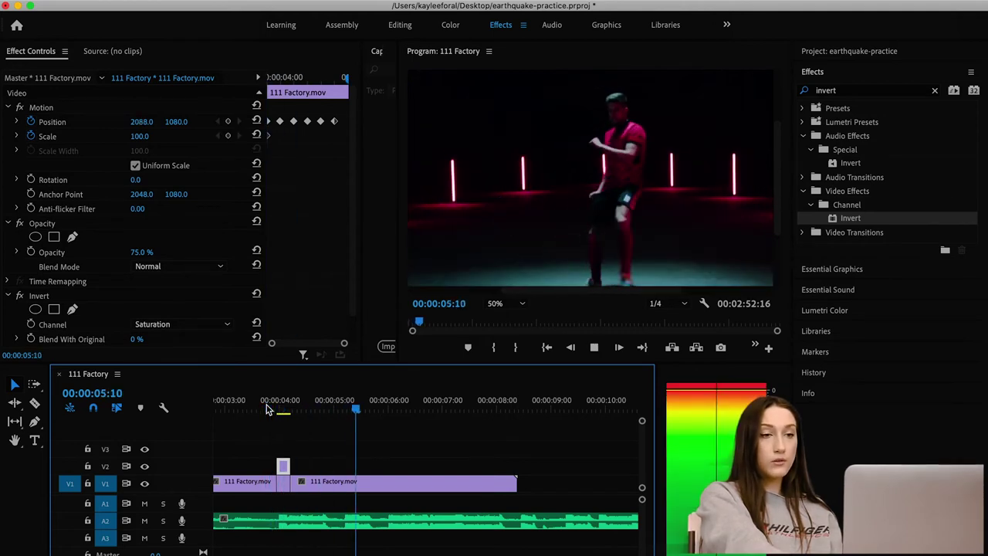
key("space")
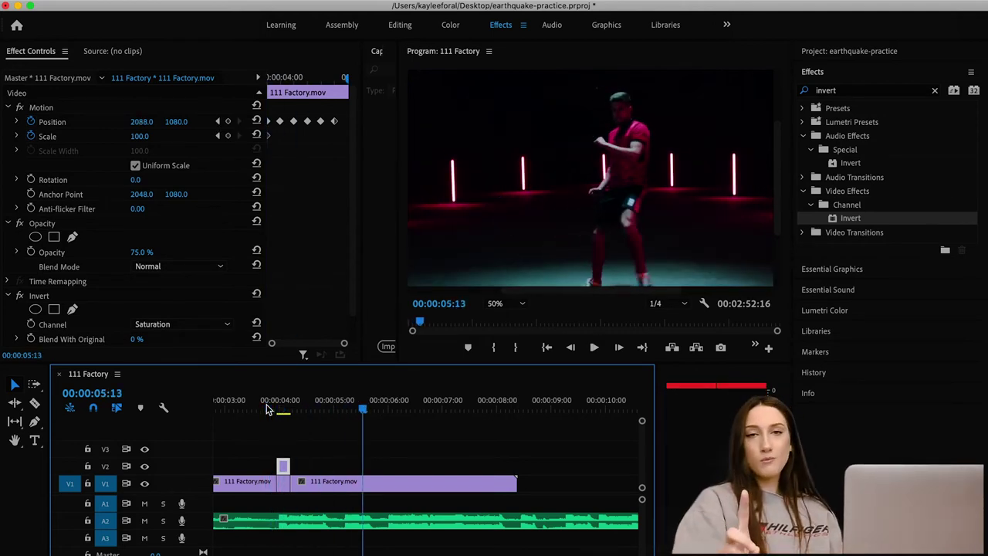
left_click(282, 407)
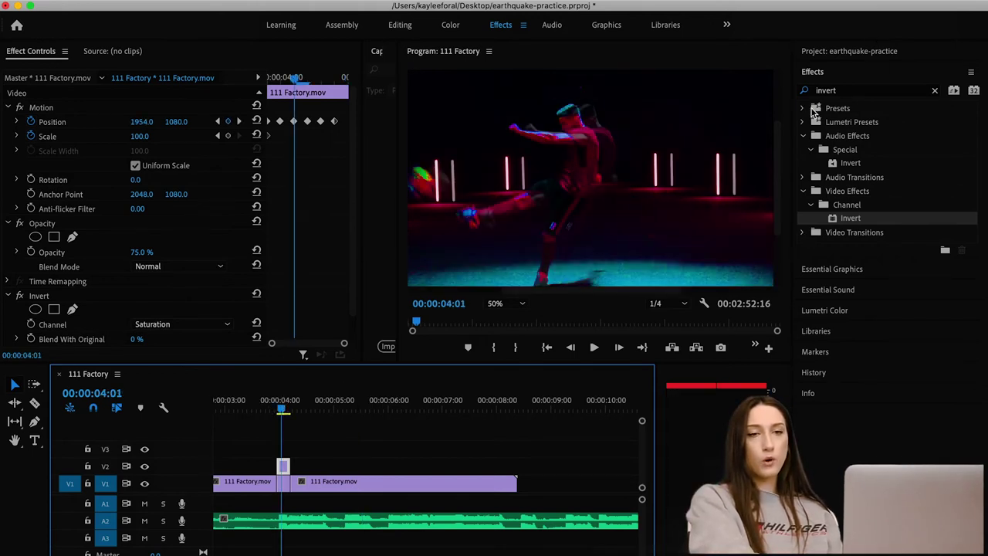
Step: Search 'wave warp' and drop the Distort > Wave Warp effect onto the V2 clip copy
double_click(847, 91)
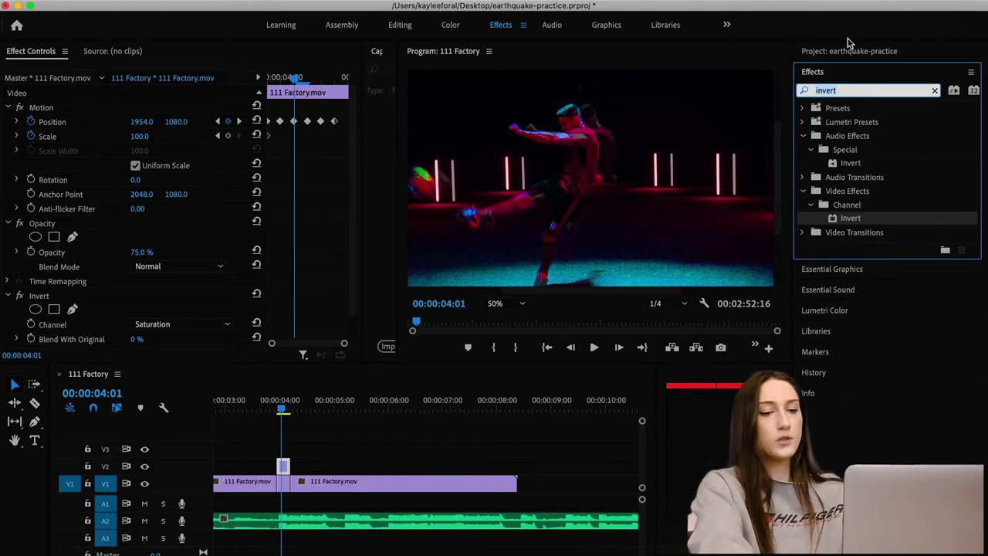
type("w")
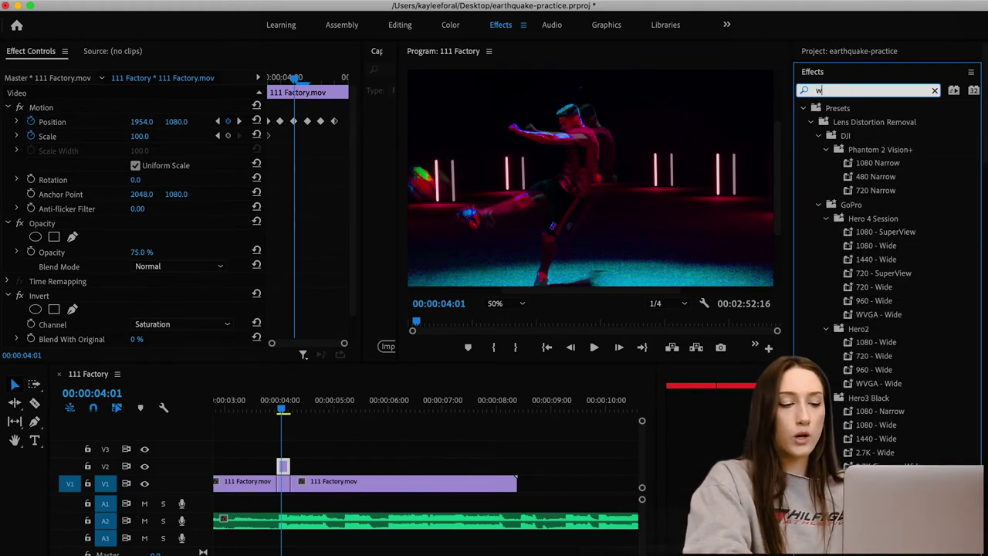
type("ave warp")
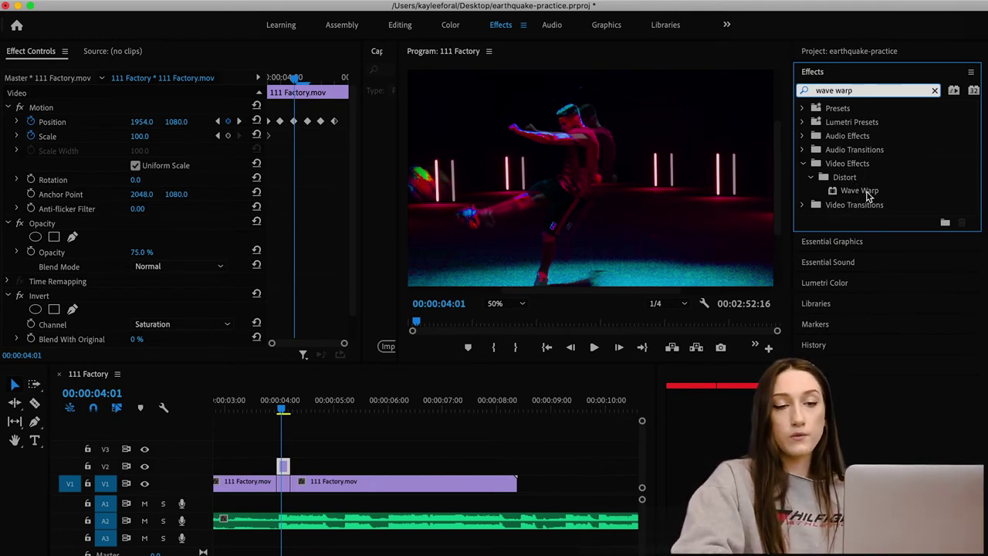
mouse_move(868, 192)
left_mouse_down()
mouse_move(798, 192)
mouse_move(423, 352)
mouse_move(282, 477)
mouse_move(284, 466)
left_mouse_up()
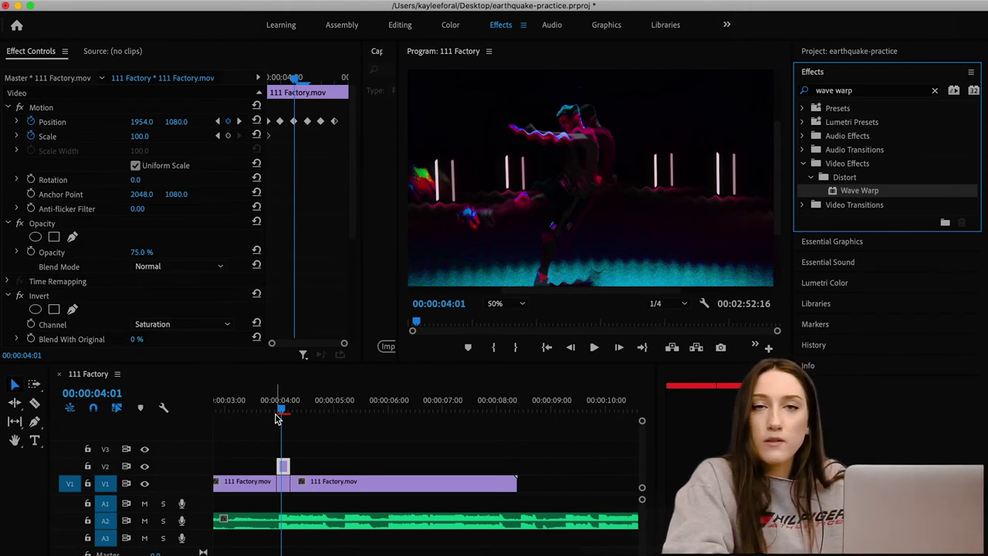
mouse_move(278, 417)
left_mouse_down()
mouse_move(276, 408)
mouse_move(285, 409)
left_mouse_up()
scroll(257, 276, "down", 2)
scroll(257, 276, "down", 3)
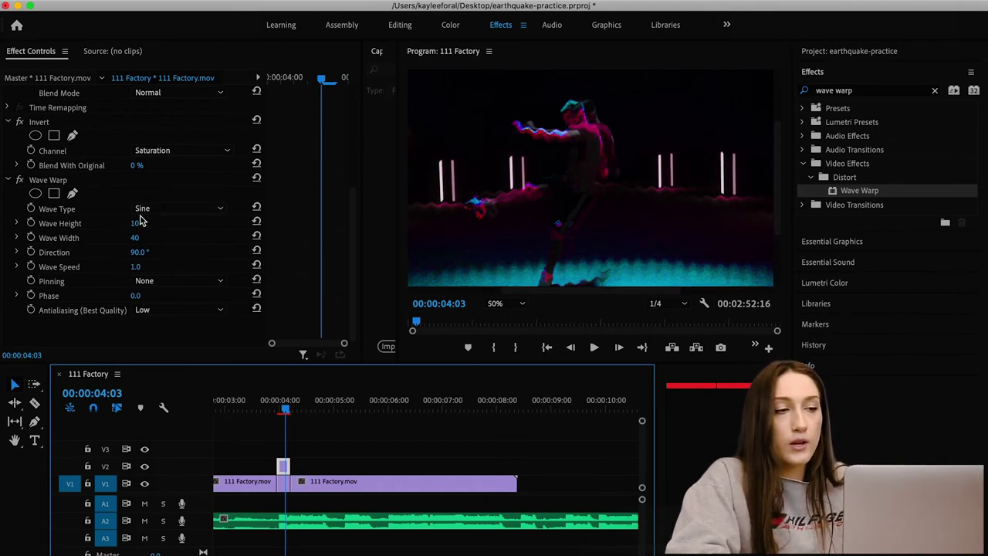
Step: Trial Wave Warp's Wave Speed and Direction values while scrubbing around the kick
left_click(280, 410)
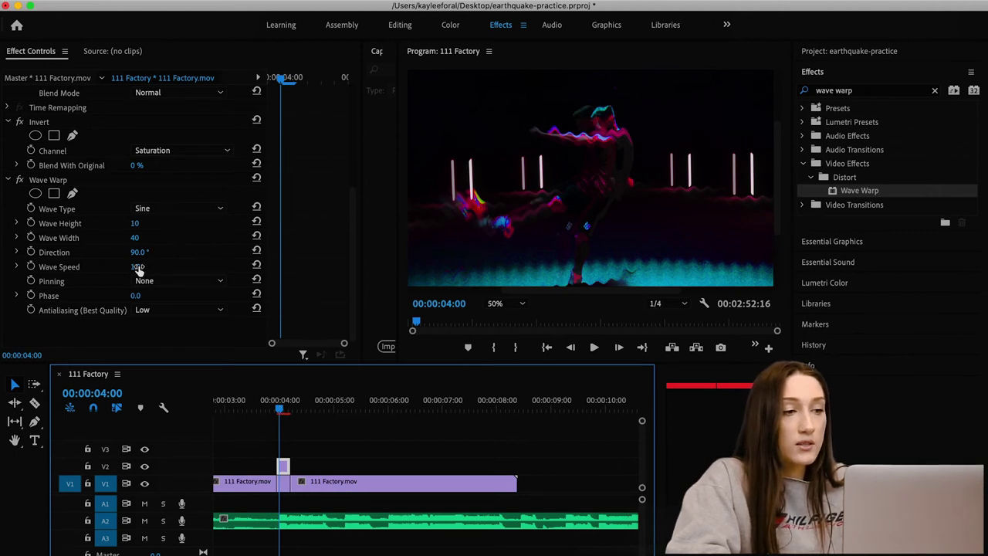
left_click_drag(137, 267, 232, 267)
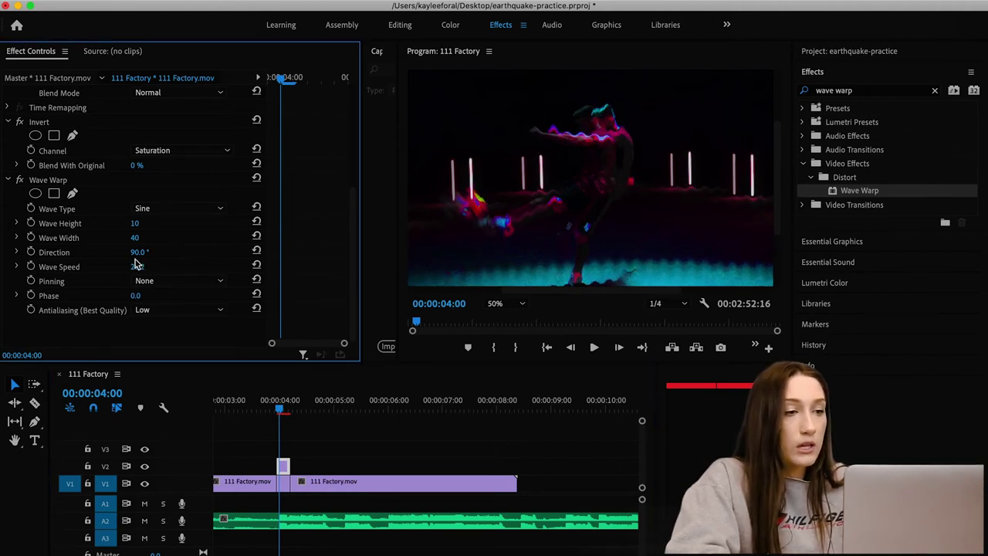
left_click_drag(137, 253, 202, 253)
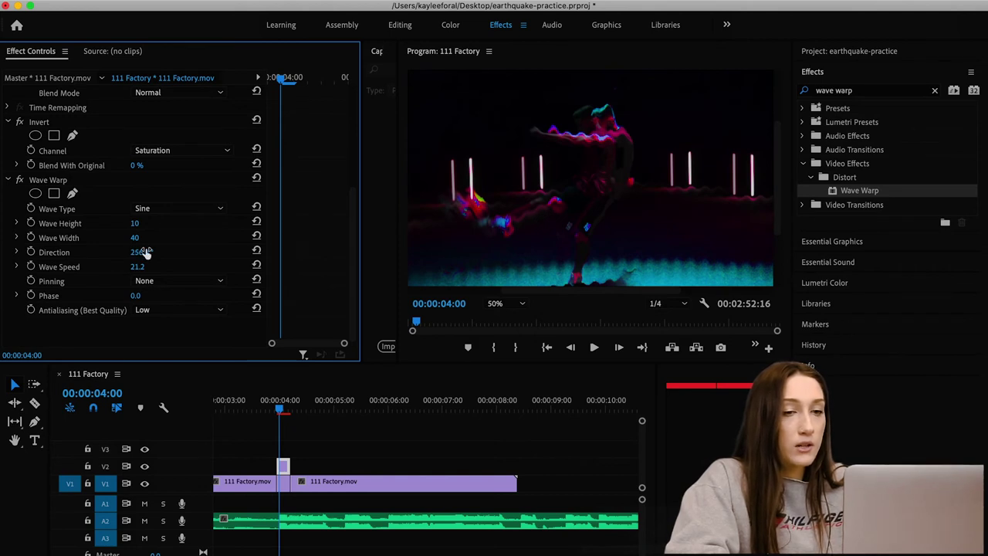
left_click(301, 409)
left_click_drag(283, 411, 277, 409)
Step: Undo the speed and direction changes and set Wave Type to Noise
key("super+z")
key("super+z")
key("super+z")
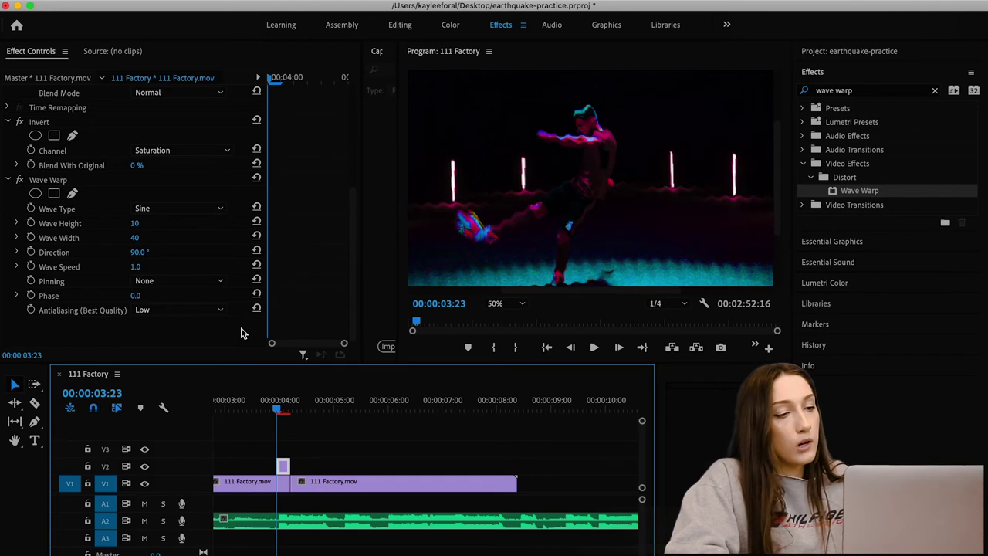
key("super+z")
key("super+shift+z")
left_click(163, 207)
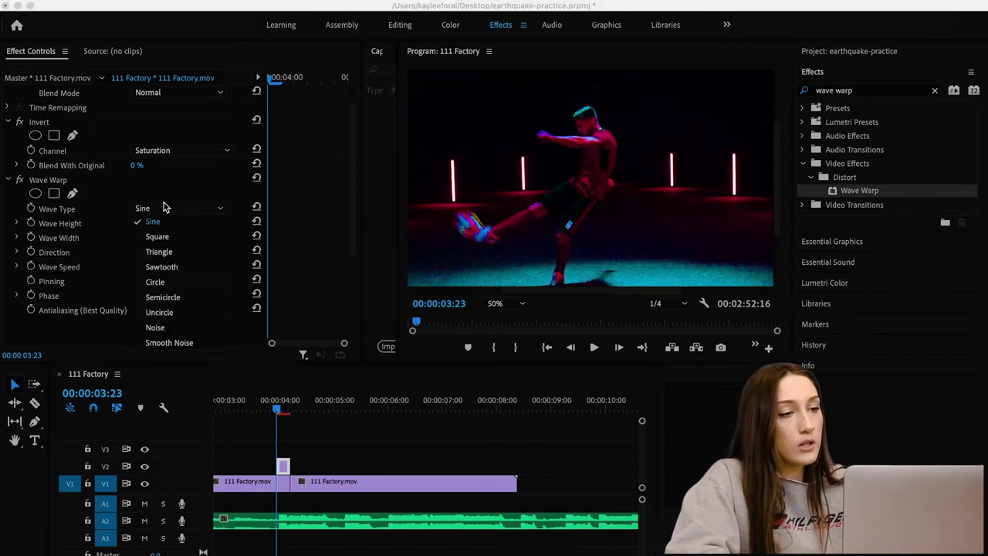
left_click(173, 330)
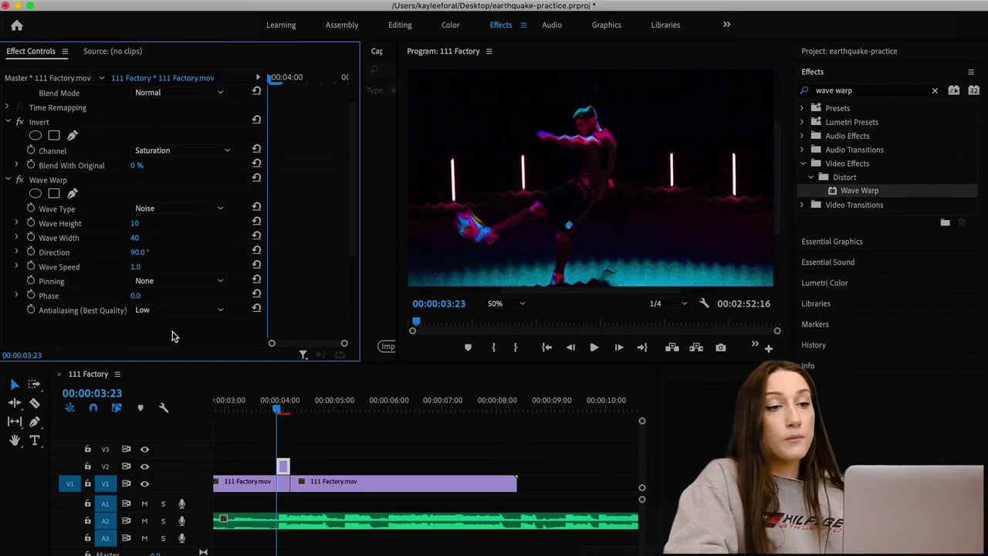